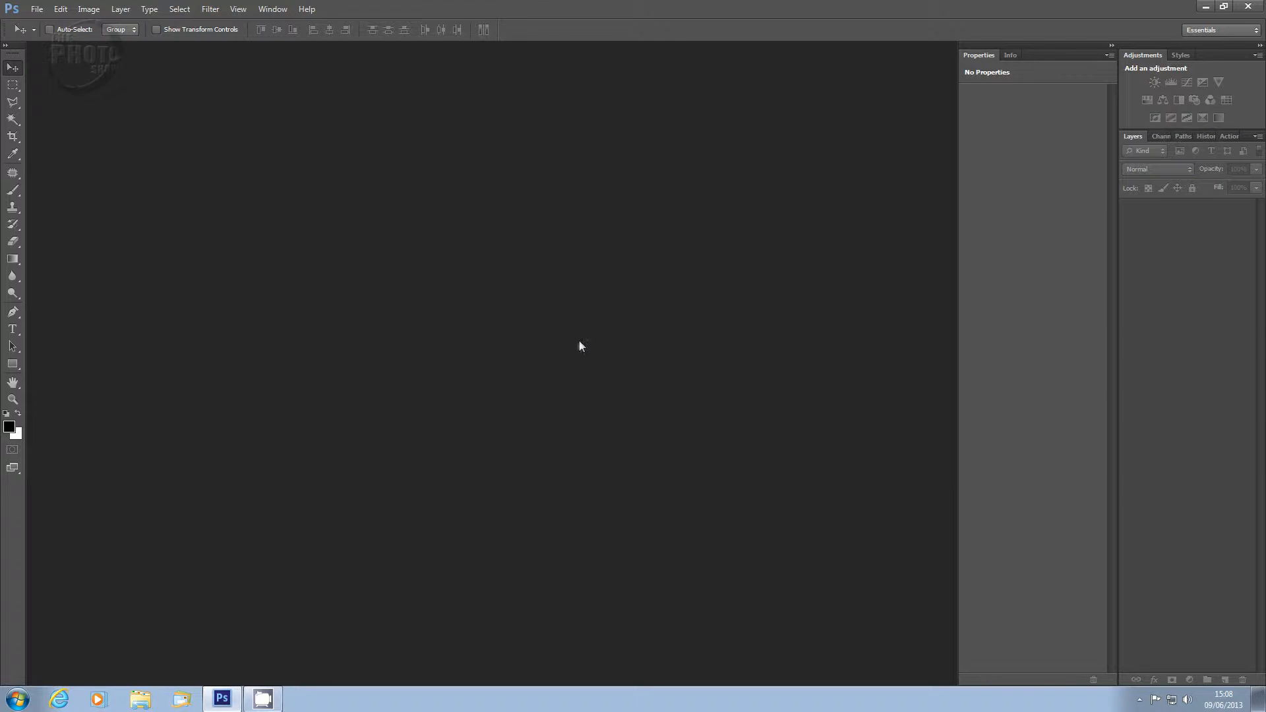
Step: Open the Fox 011 image from the Nov2012 folder
left_click(37, 10)
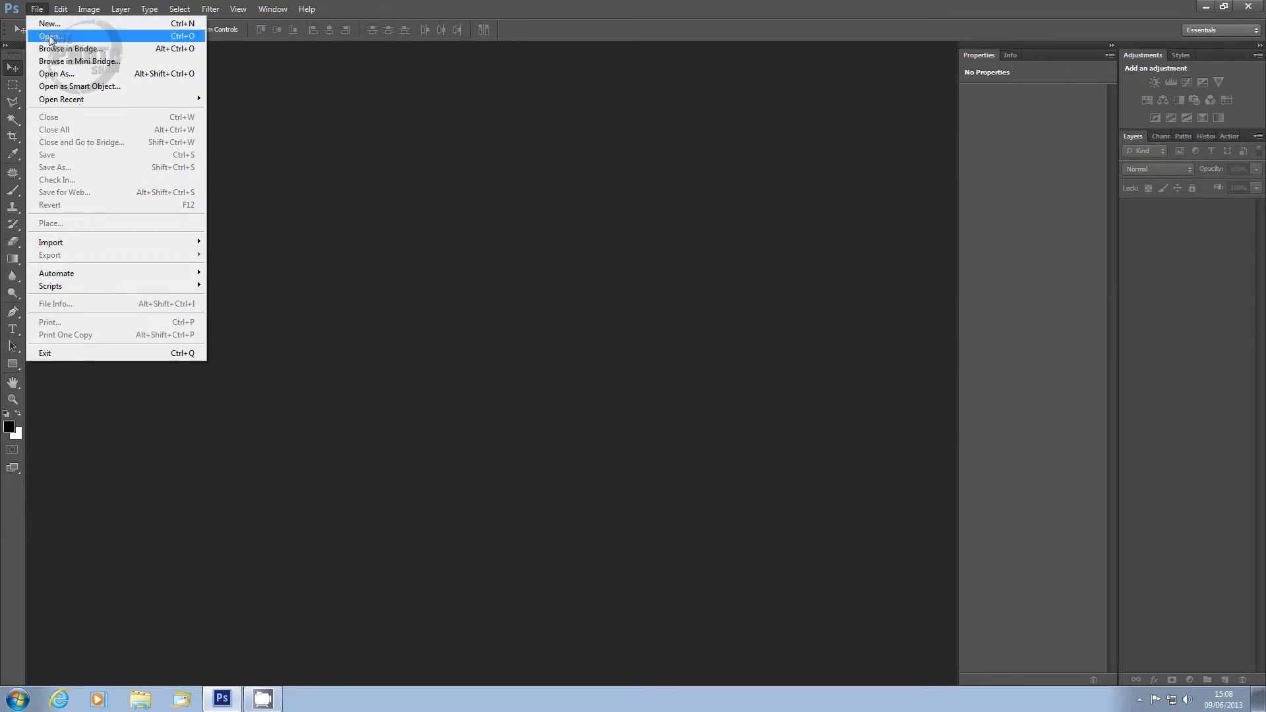
left_click(47, 37)
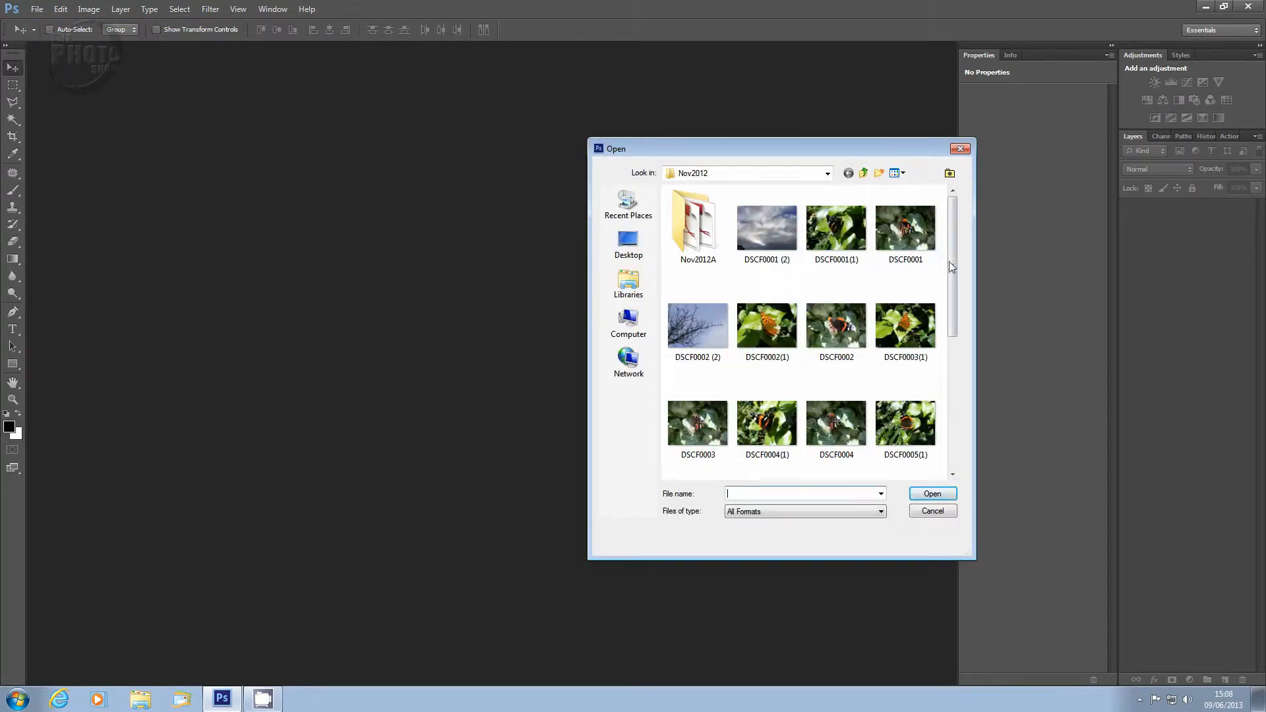
left_click_drag(951, 261, 953, 396)
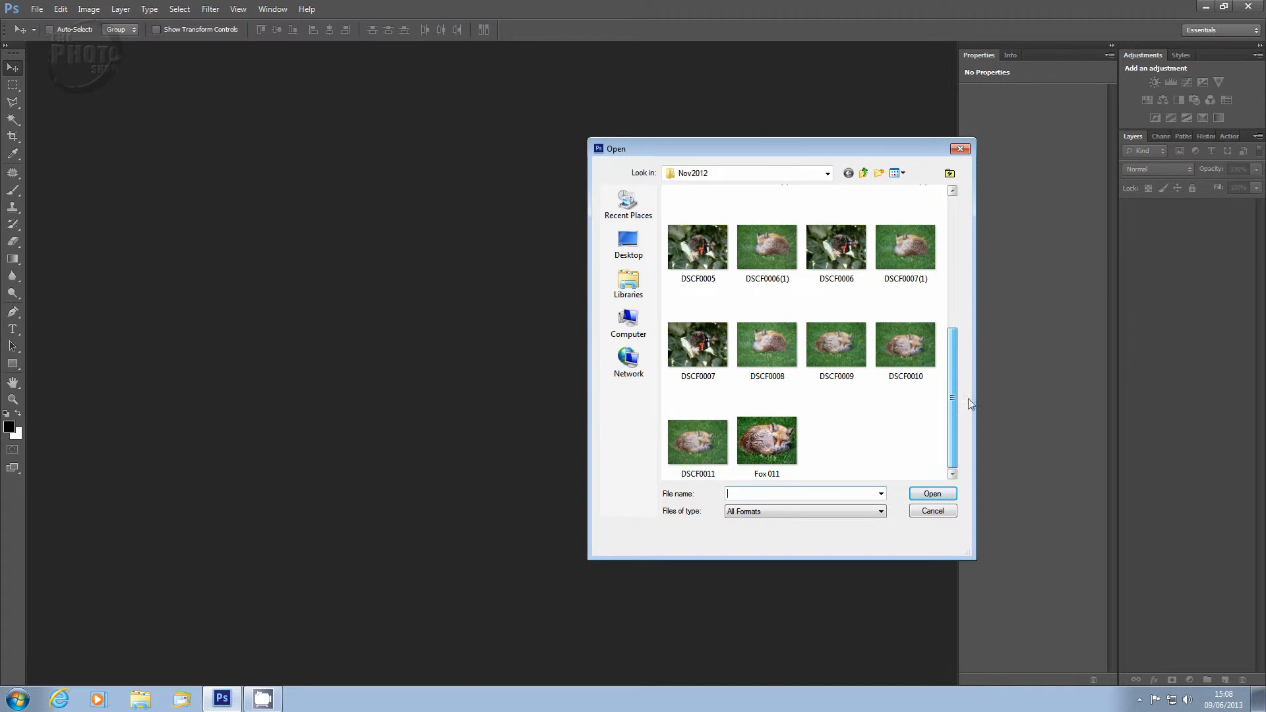
left_click(767, 443)
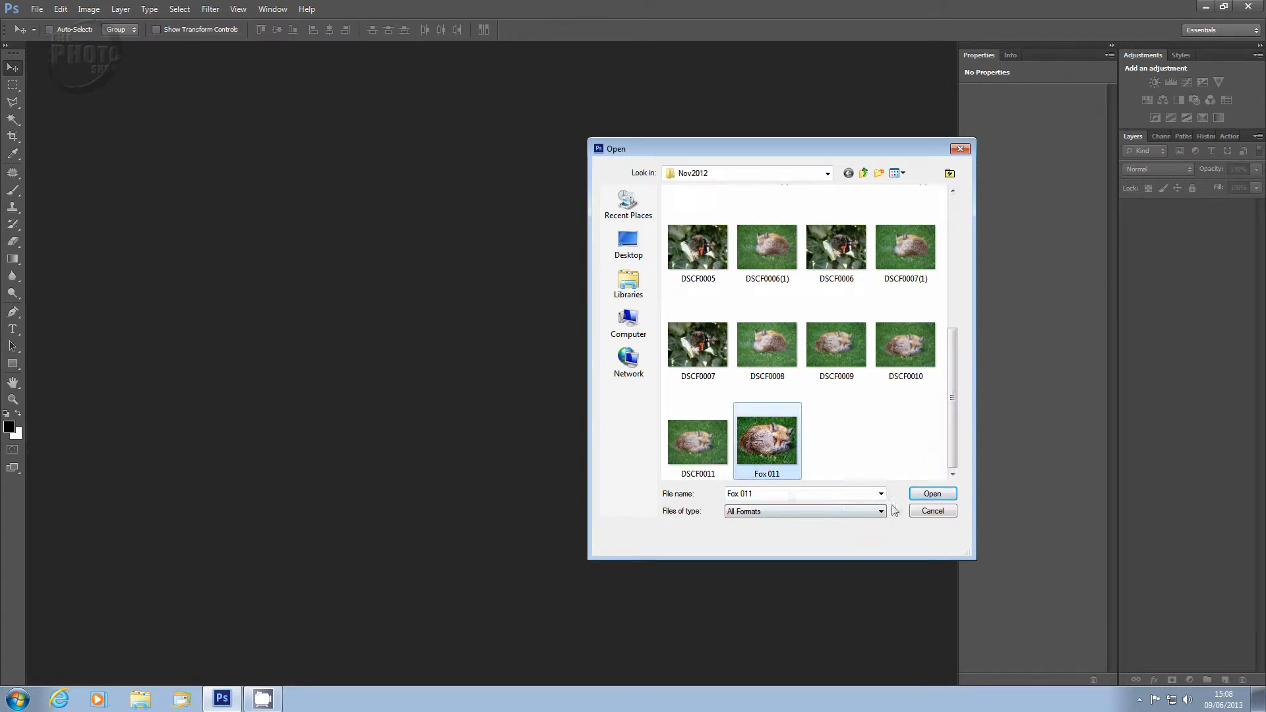
left_click(927, 497)
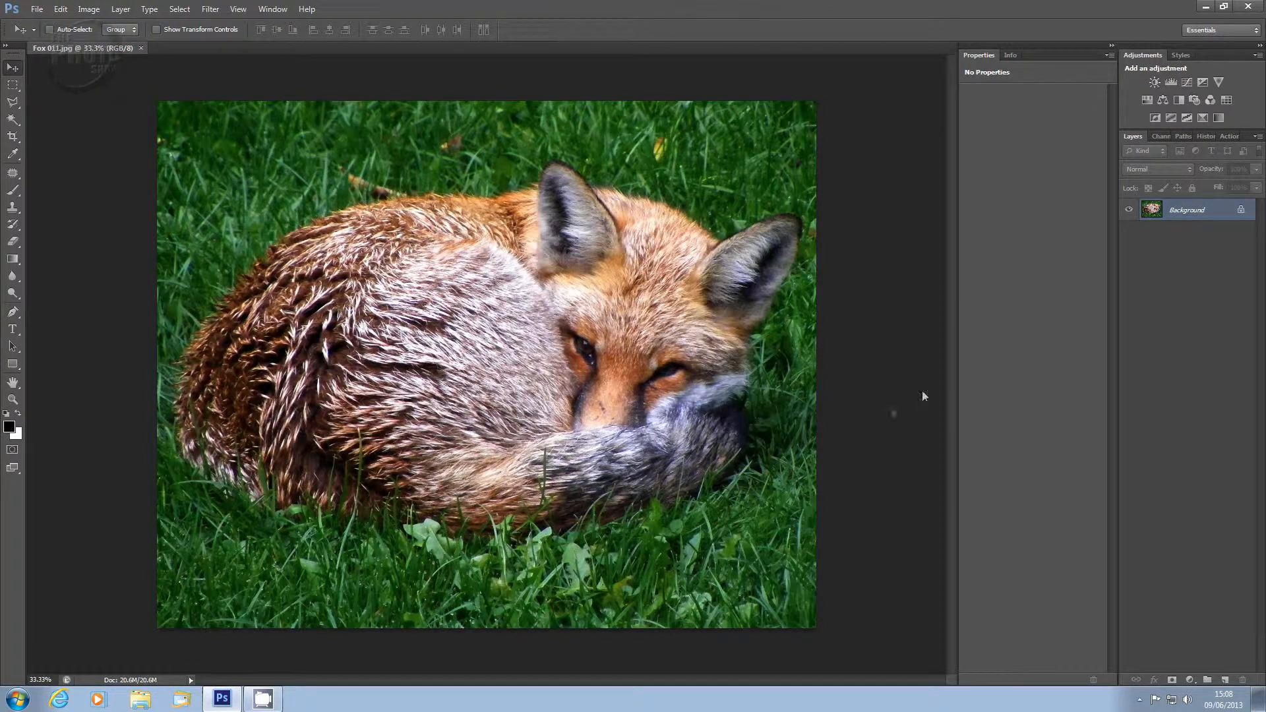
Step: Duplicate the Background layer through its context menu, then delete the copy
right_click(1209, 215)
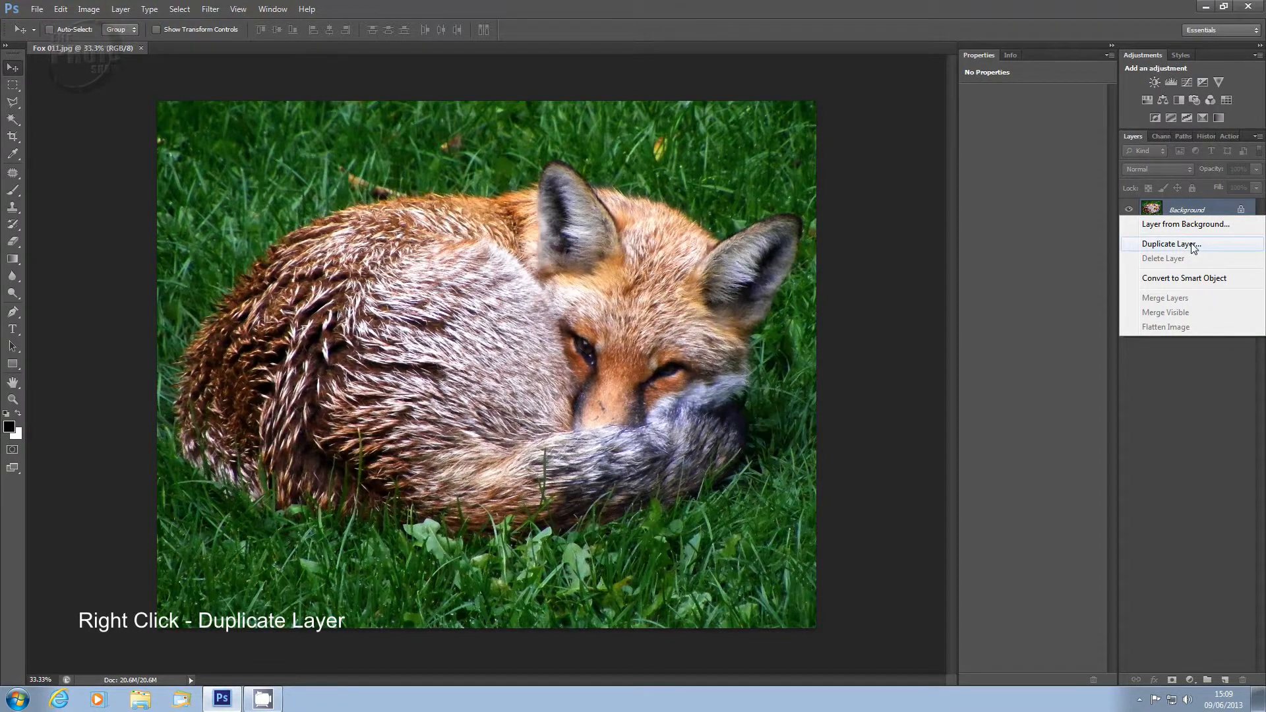
left_click(1193, 245)
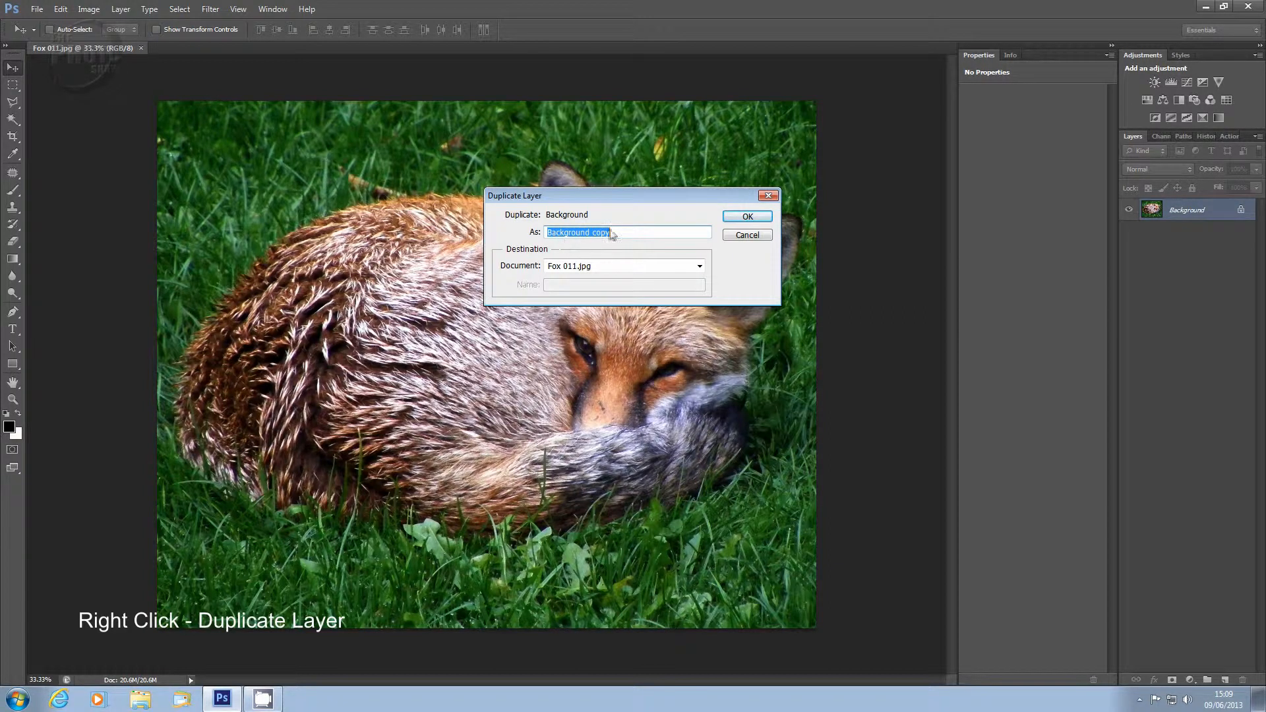
left_click(749, 217)
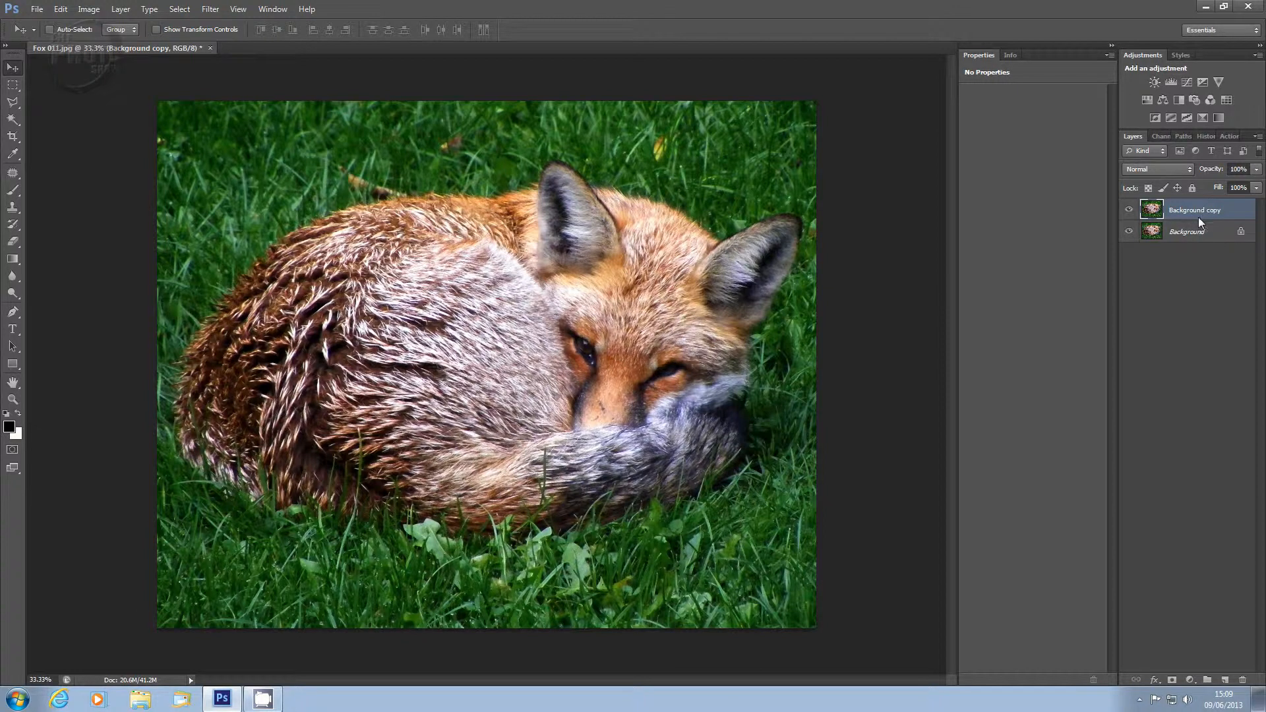
left_click_drag(1198, 215, 1247, 686)
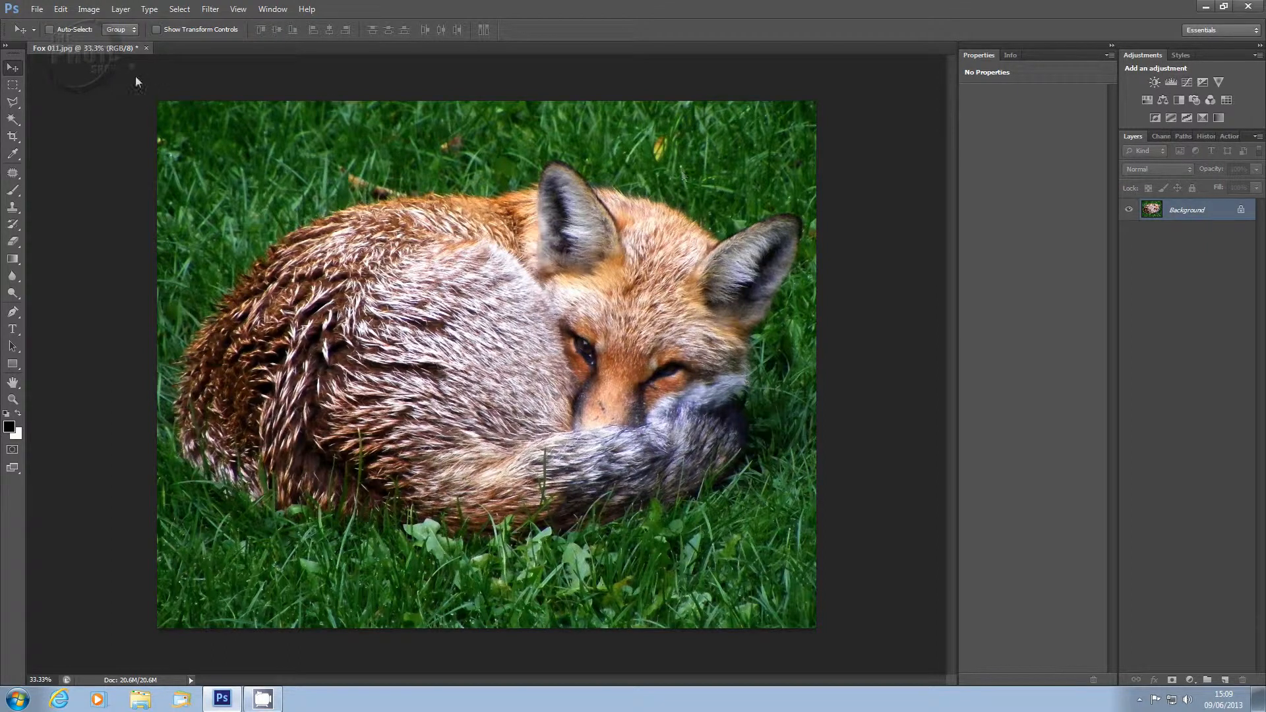
Step: Duplicate the Background layer through the Layer menu, then delete the copy again
left_click(121, 9)
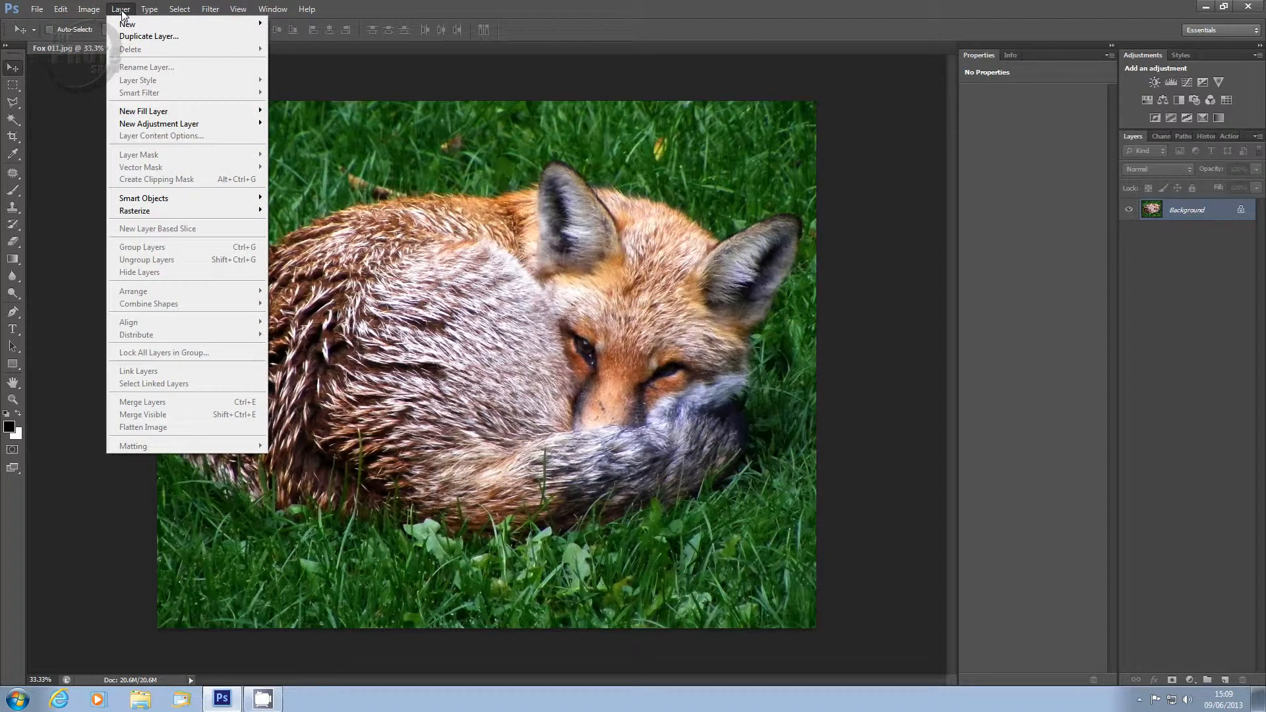
left_click(148, 35)
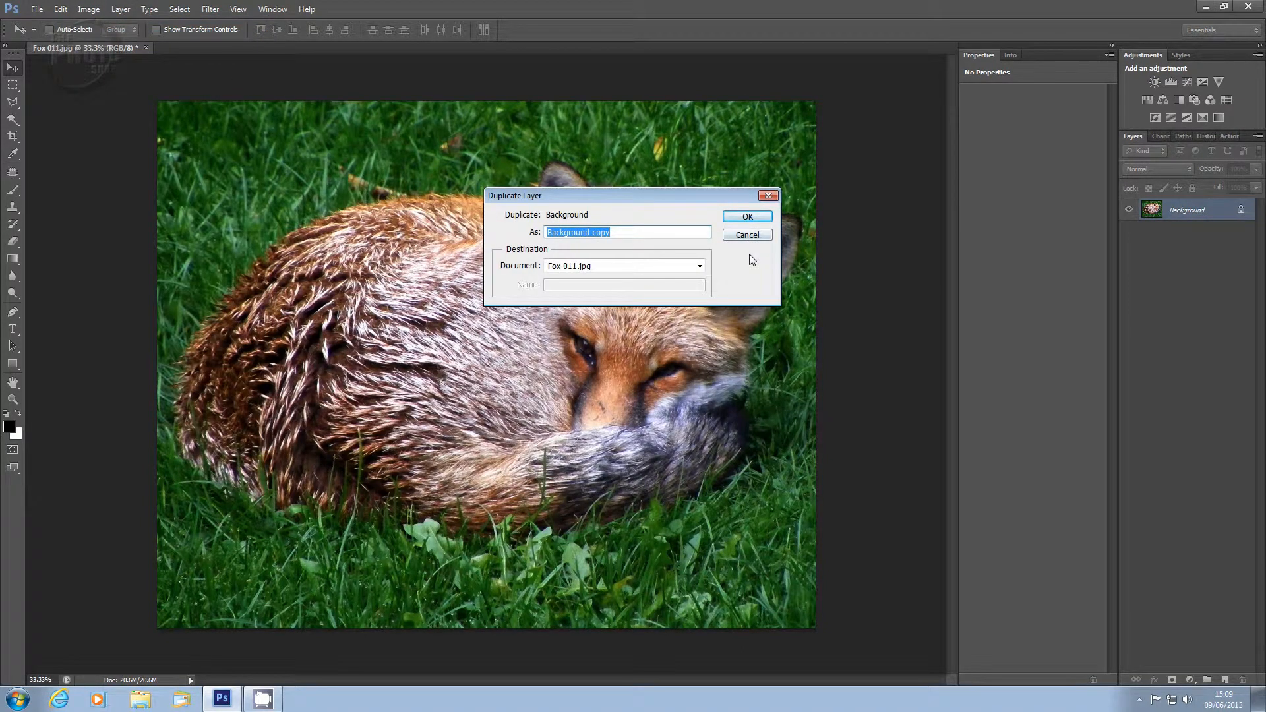
left_click(747, 216)
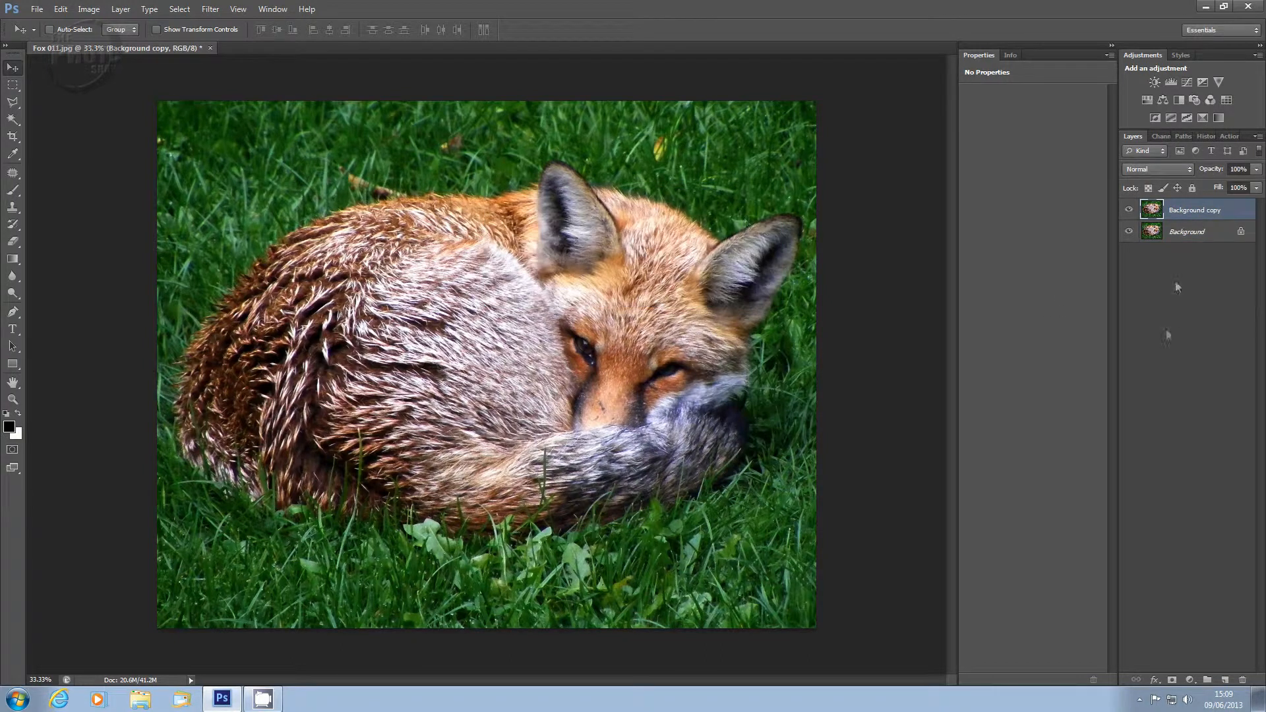
left_click_drag(1206, 218, 1243, 683)
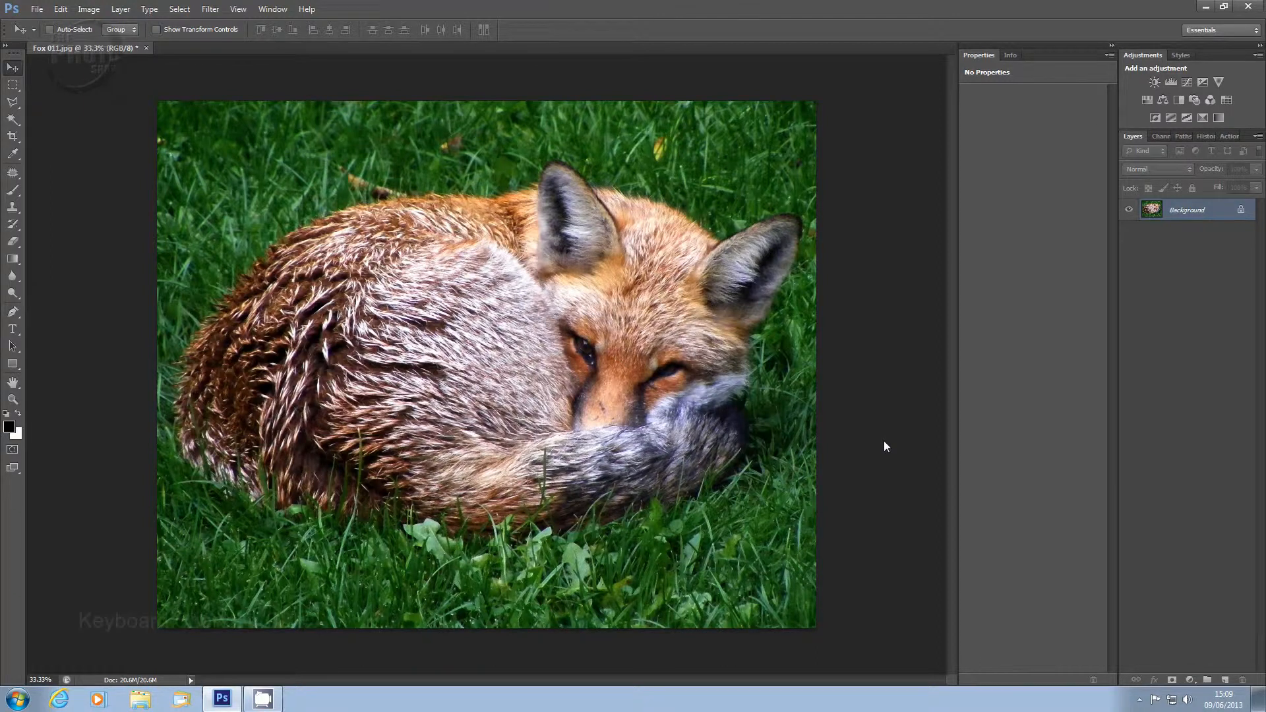
Step: Duplicate the background to a new layer and open Channel Mixer with Monochrome enabled
key("ctrl+j")
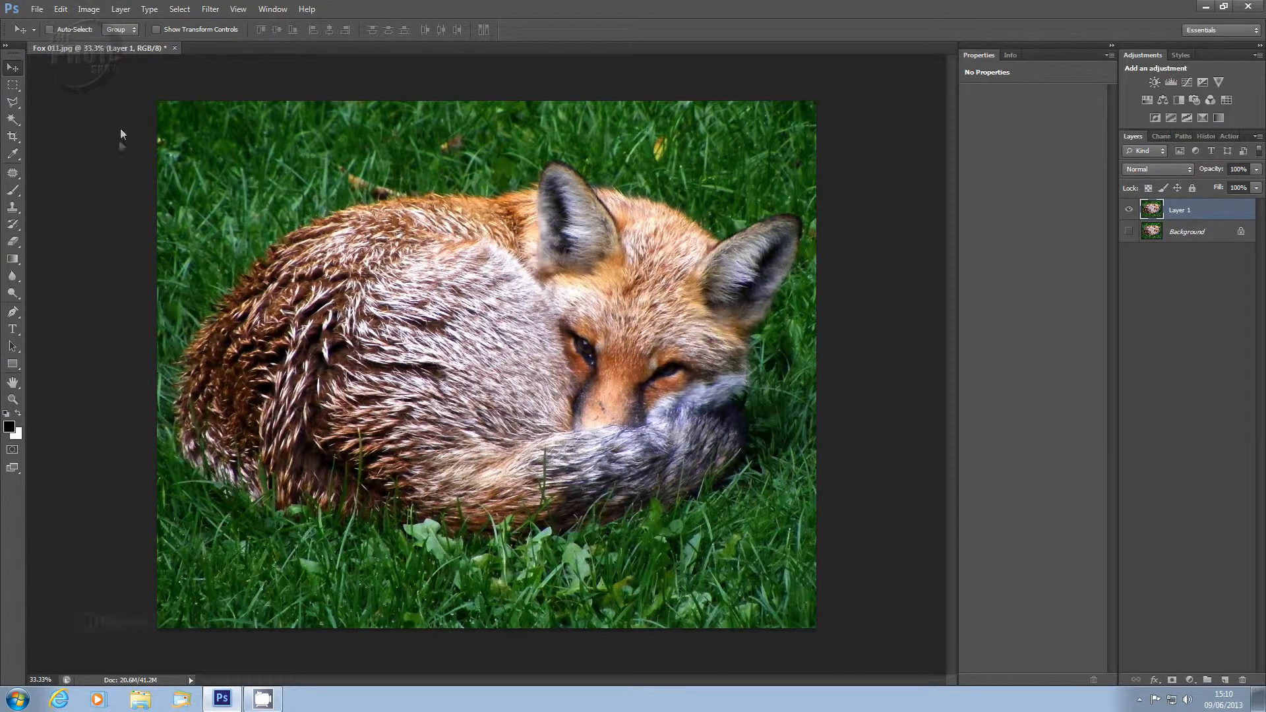
left_click(91, 10)
mouse_move(118, 43)
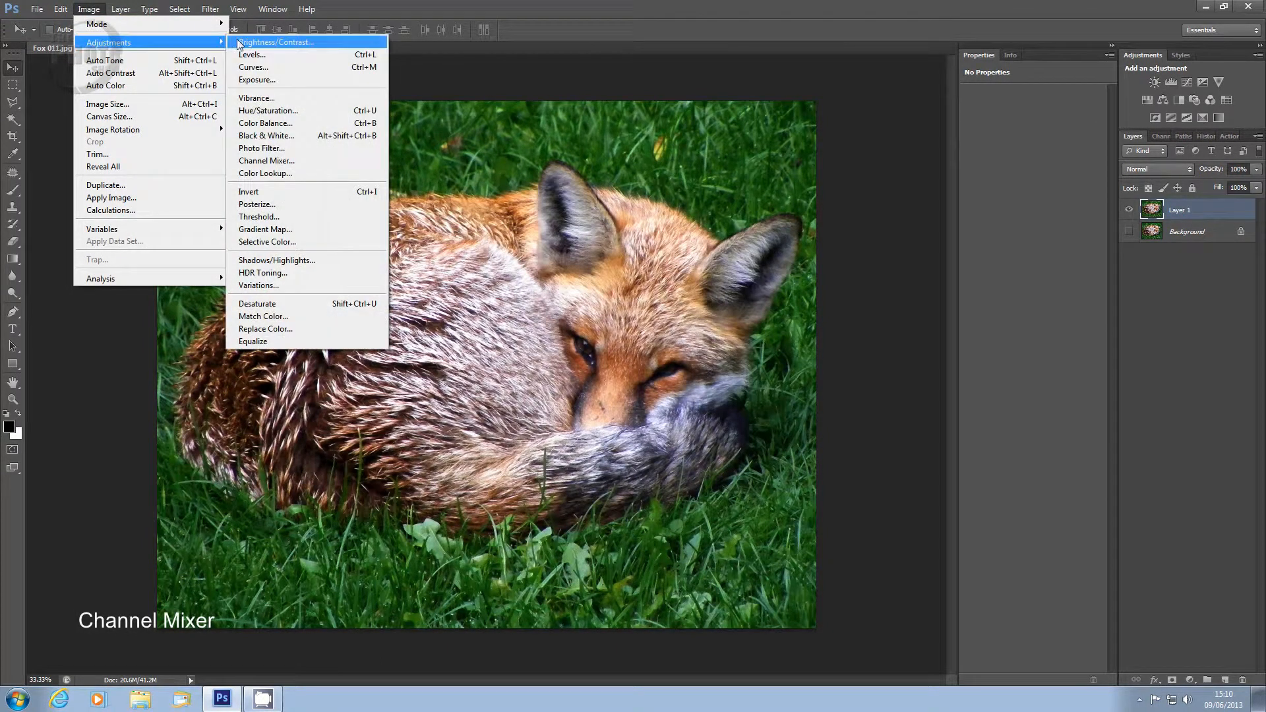
left_click(275, 161)
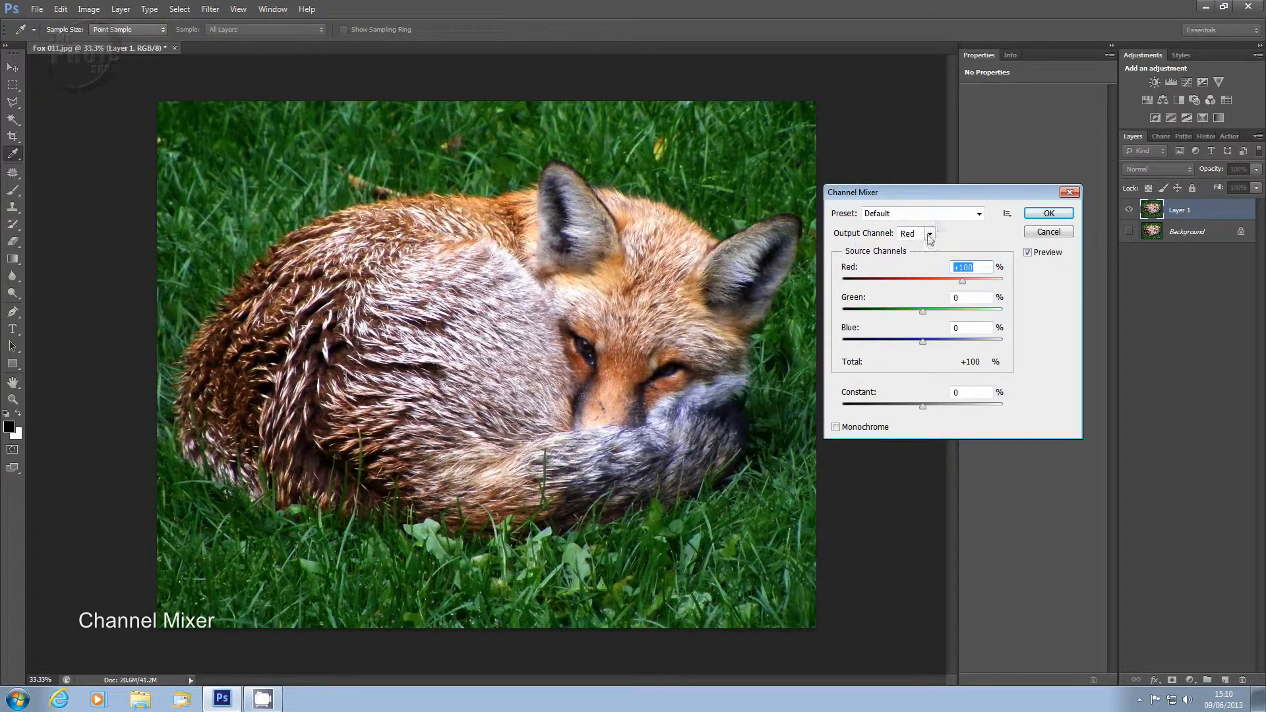
mouse_move(928, 193)
left_mouse_down()
mouse_move(916, 192)
mouse_move(928, 188)
left_mouse_up()
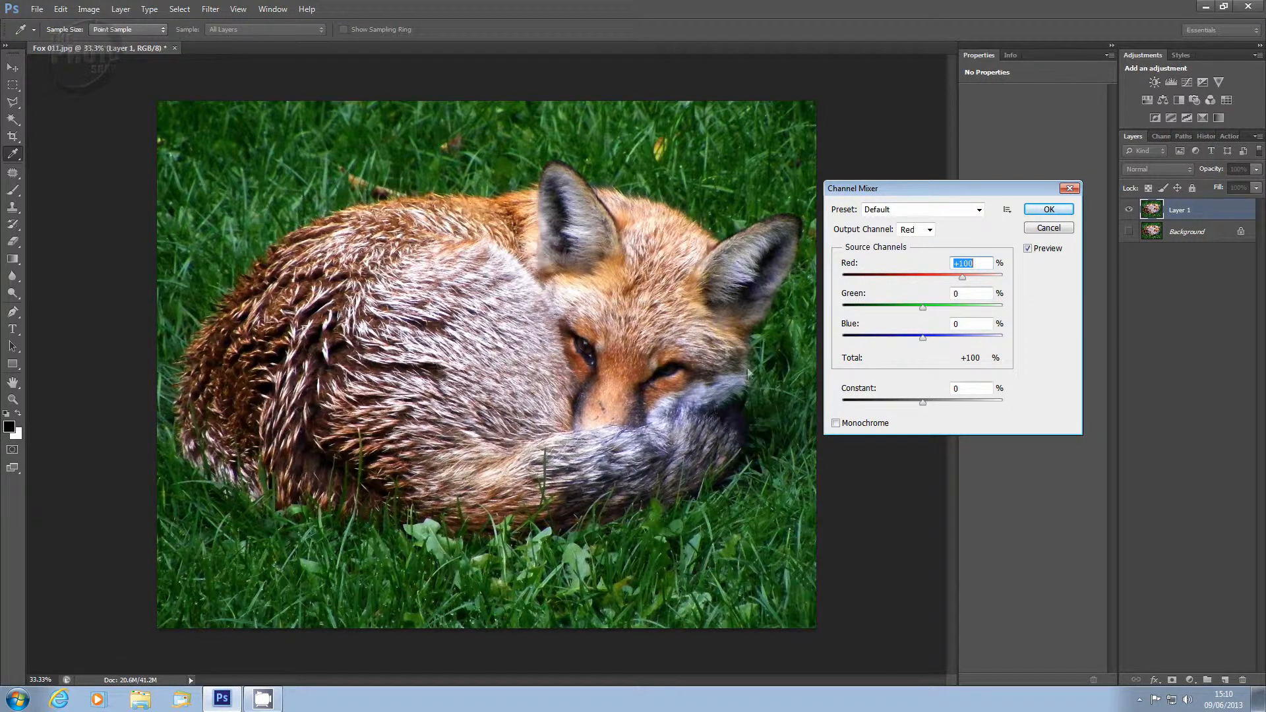
left_click(837, 425)
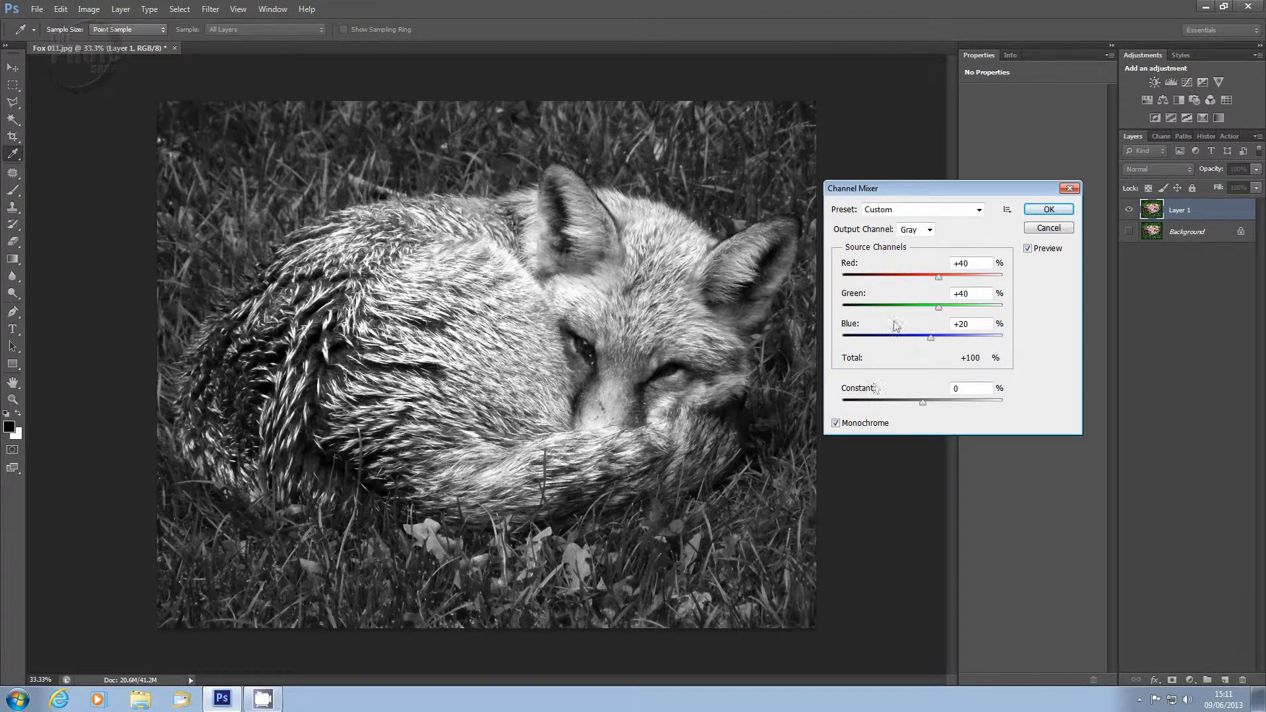
Step: Fine-tune the mixer's Green source to +44 and Red to about +37, then apply the Channel Mixer
mouse_move(937, 308)
left_mouse_down()
mouse_move(916, 307)
mouse_move(946, 308)
left_mouse_up()
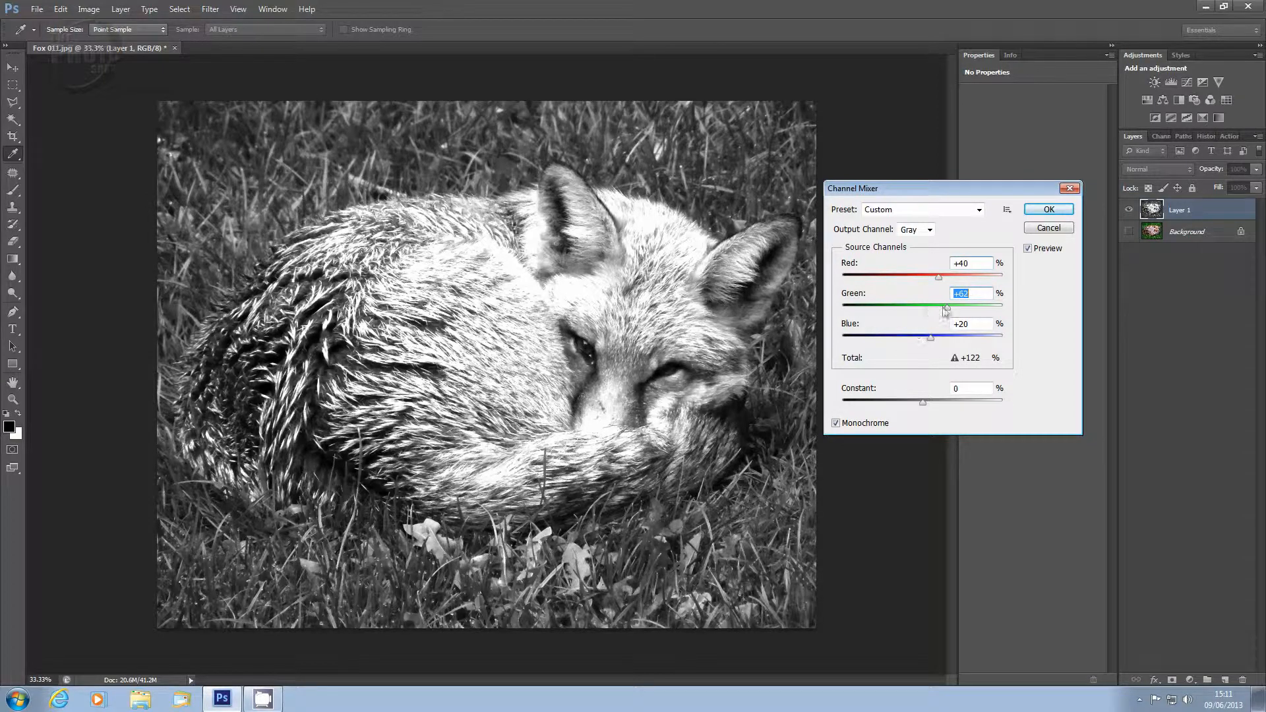
left_click_drag(948, 313, 938, 307)
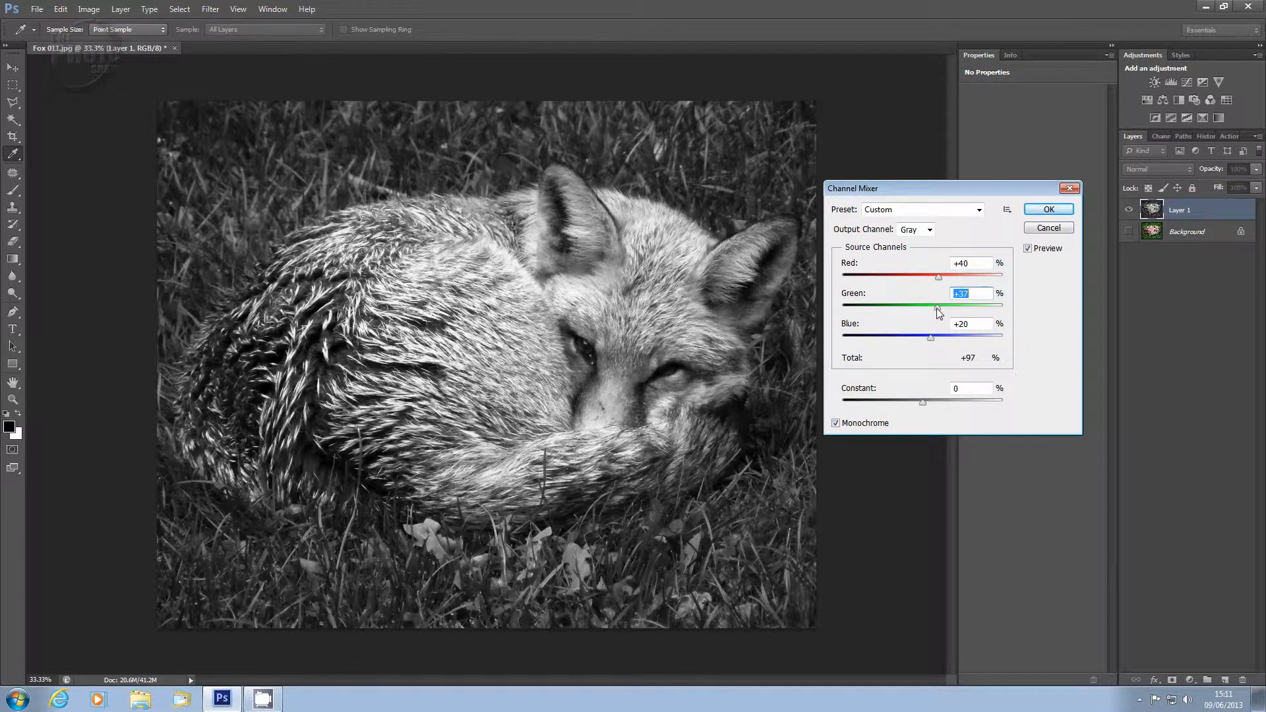
left_click_drag(939, 311, 940, 313)
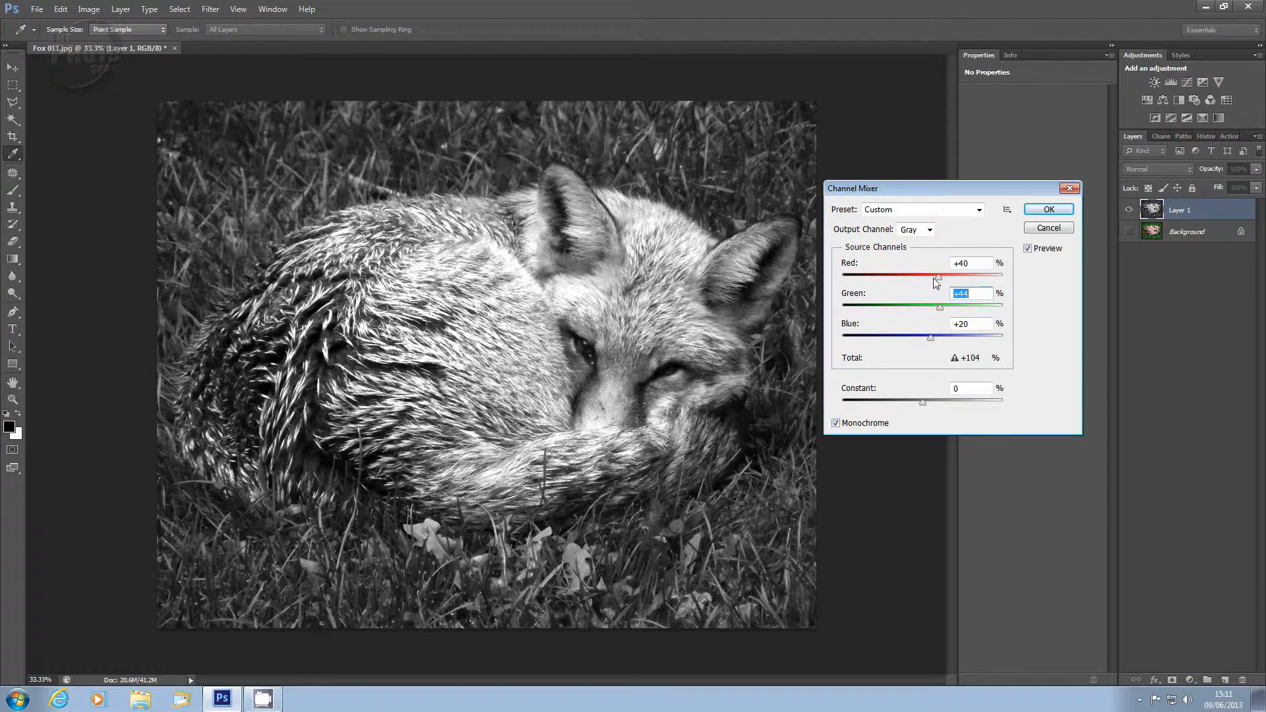
left_click_drag(939, 276, 936, 277)
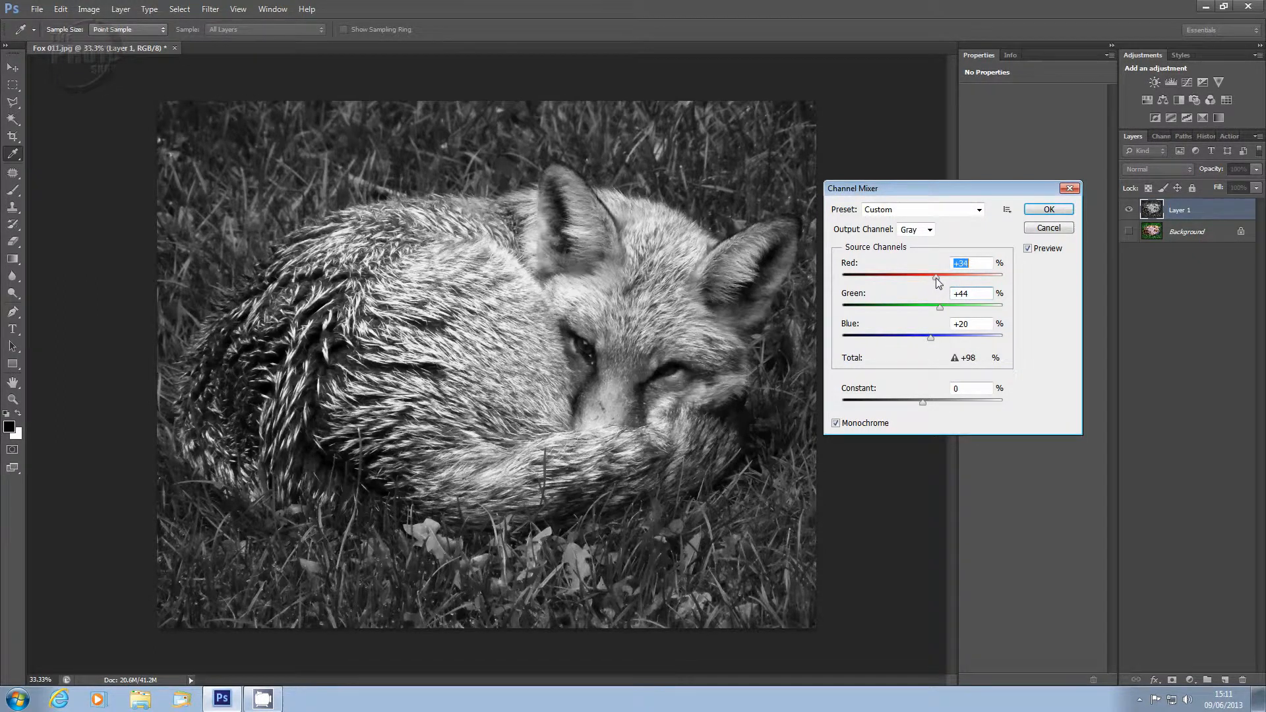
key("Up")
key("Up")
key("Up")
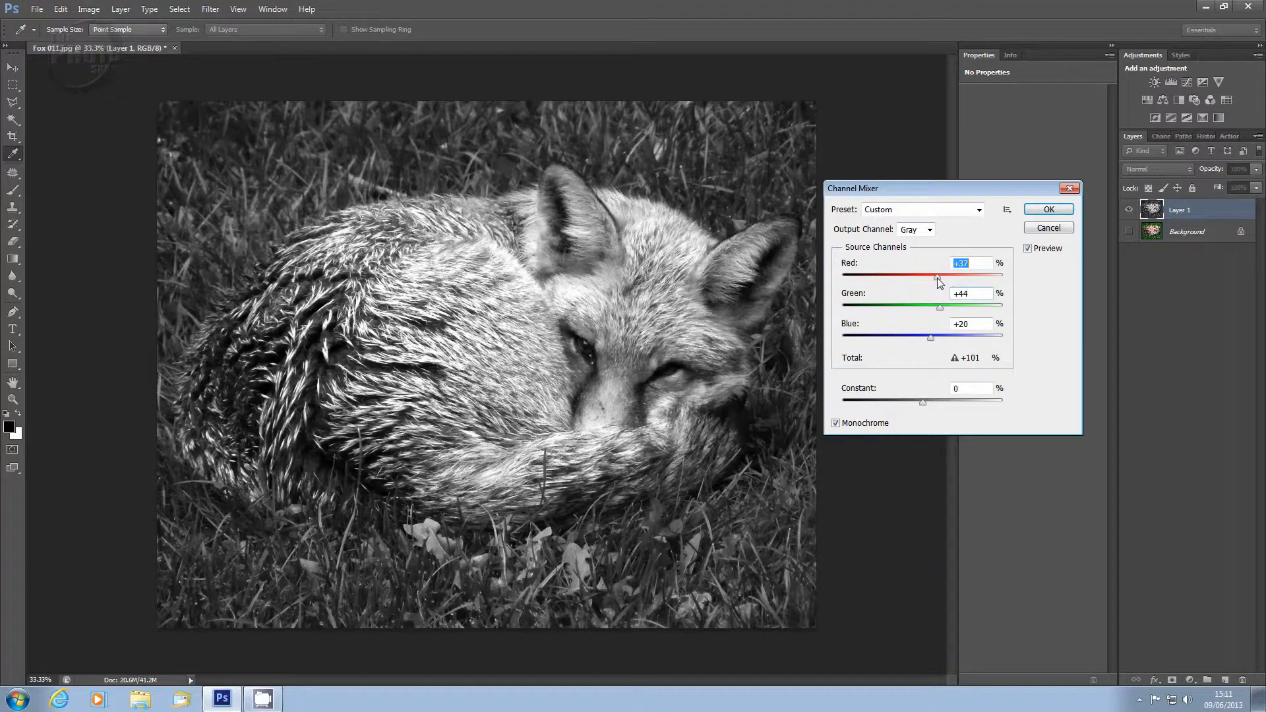
left_click(971, 264)
key("Down")
left_click(1048, 211)
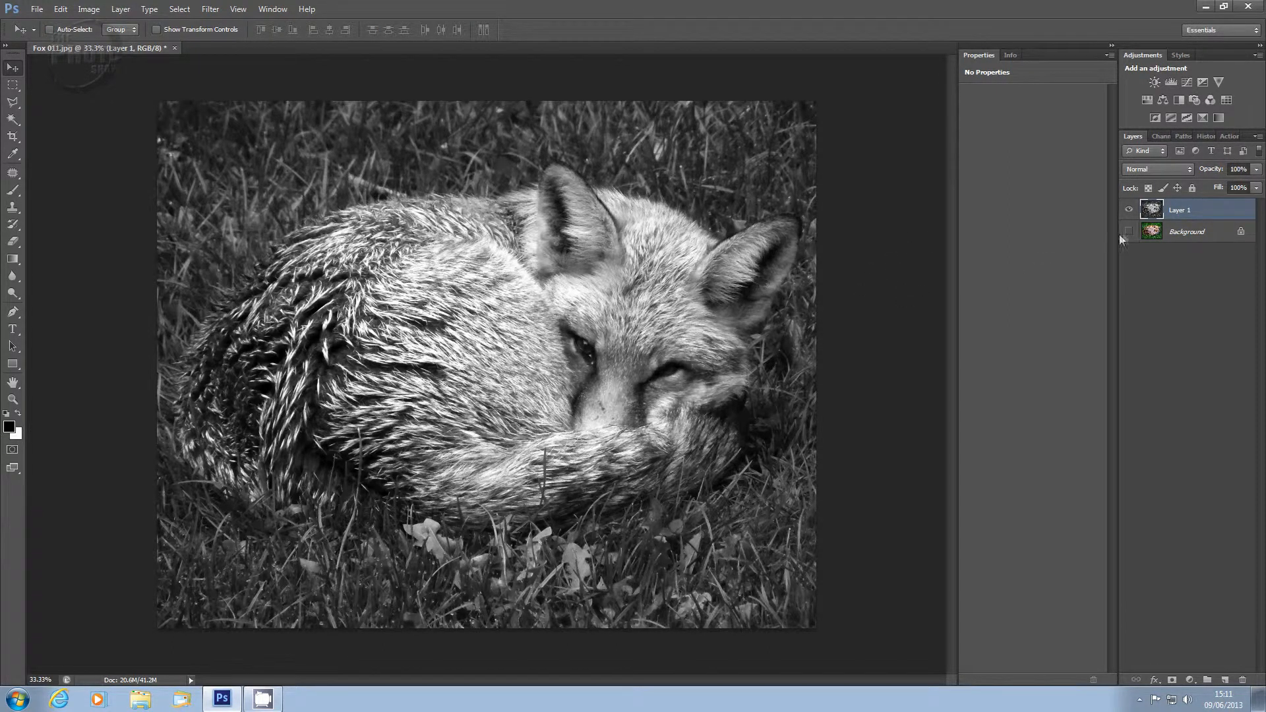
Step: Compare the converted layer against the original by toggling its visibility, then delete Layer 1
left_click(1128, 210)
left_click(1128, 210)
left_click_drag(1202, 207, 1243, 682)
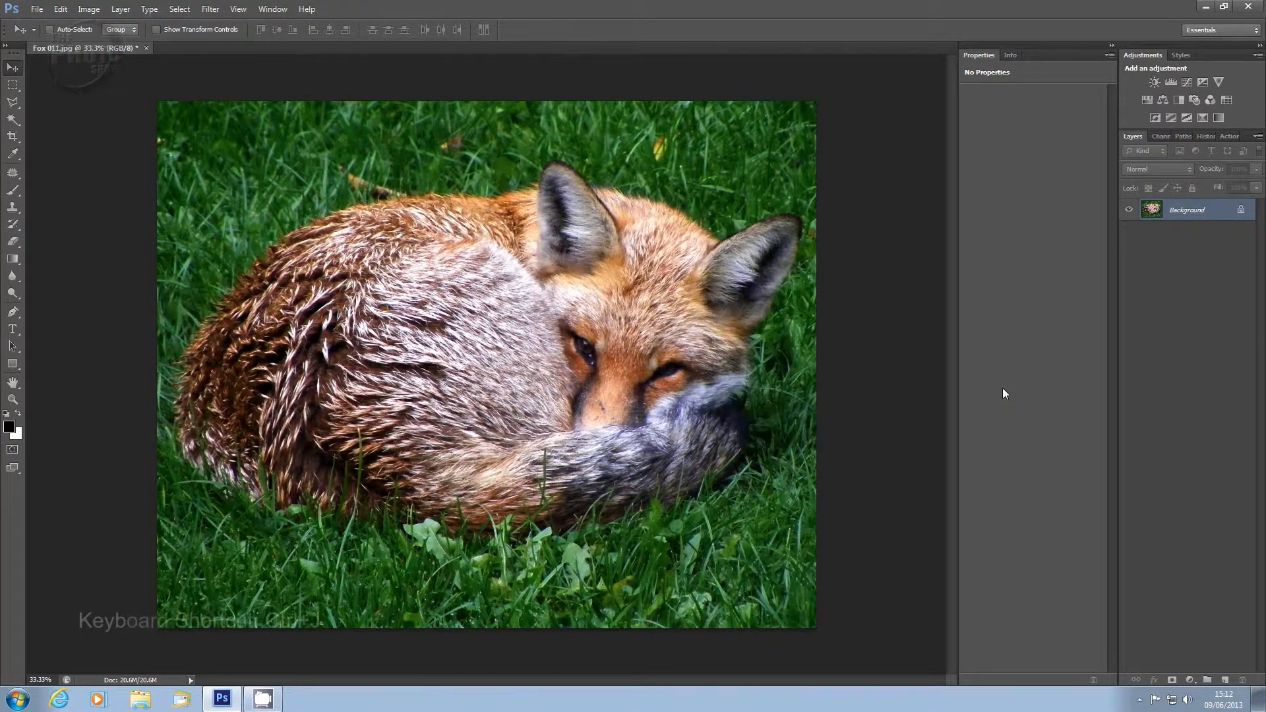
Step: Duplicate the background layer and add a Black & White adjustment layer above it, toggling it to compare
key("ctrl+j")
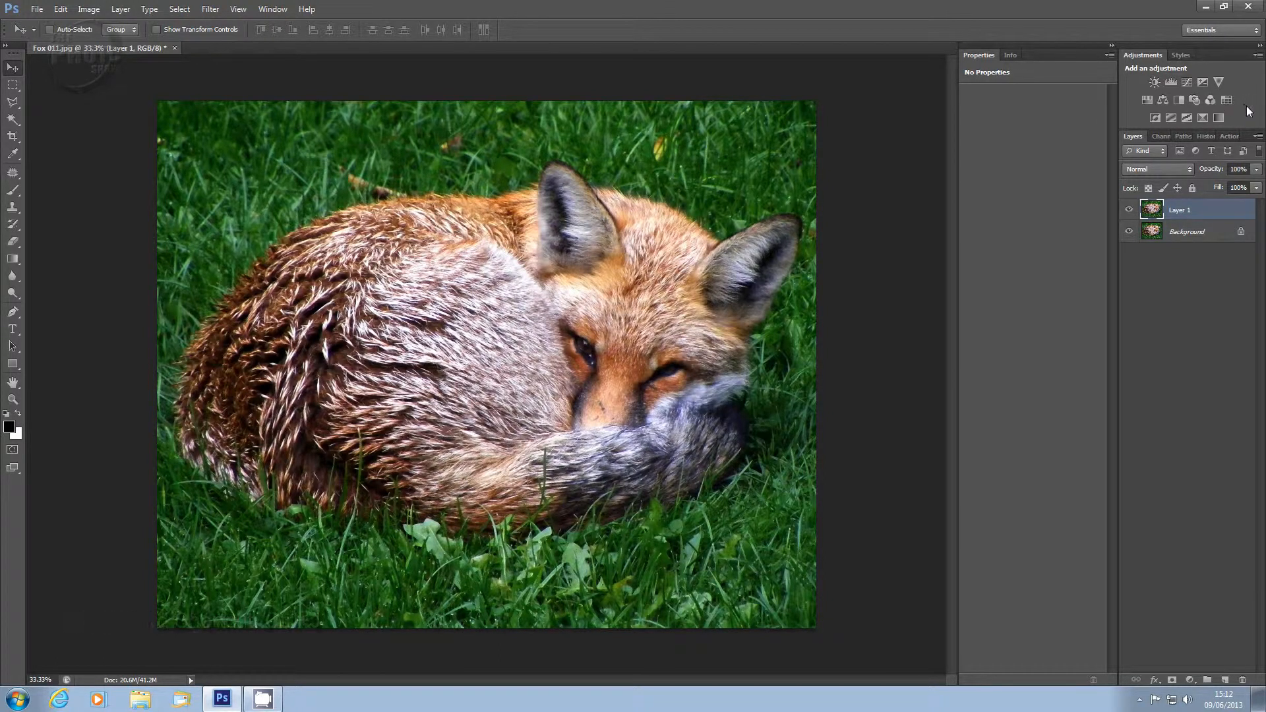
left_click(1179, 101)
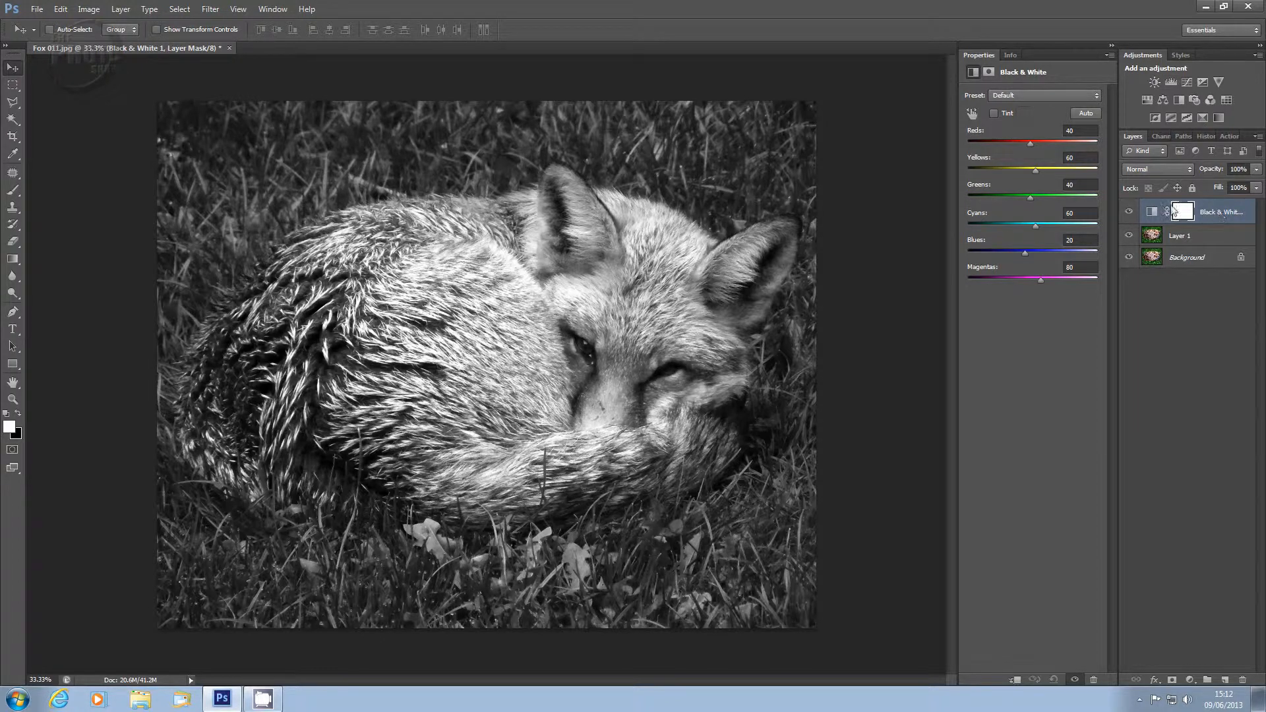
left_click(1127, 212)
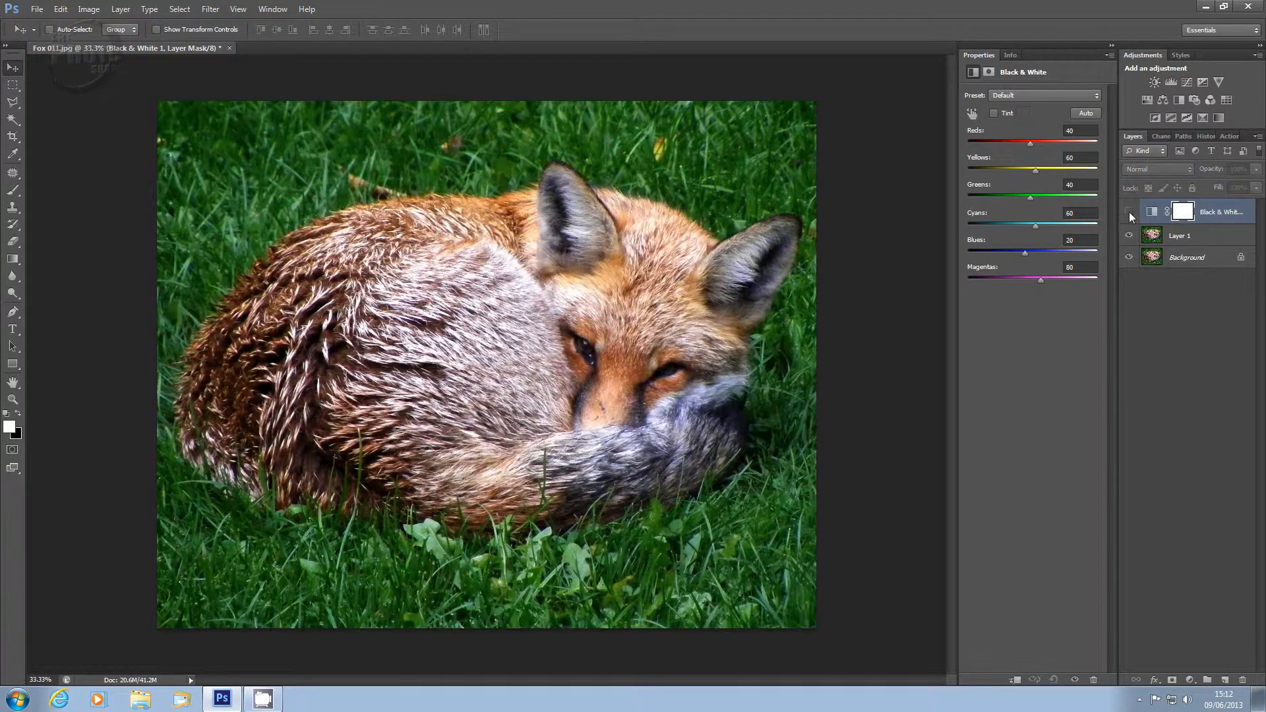
left_click(1129, 210)
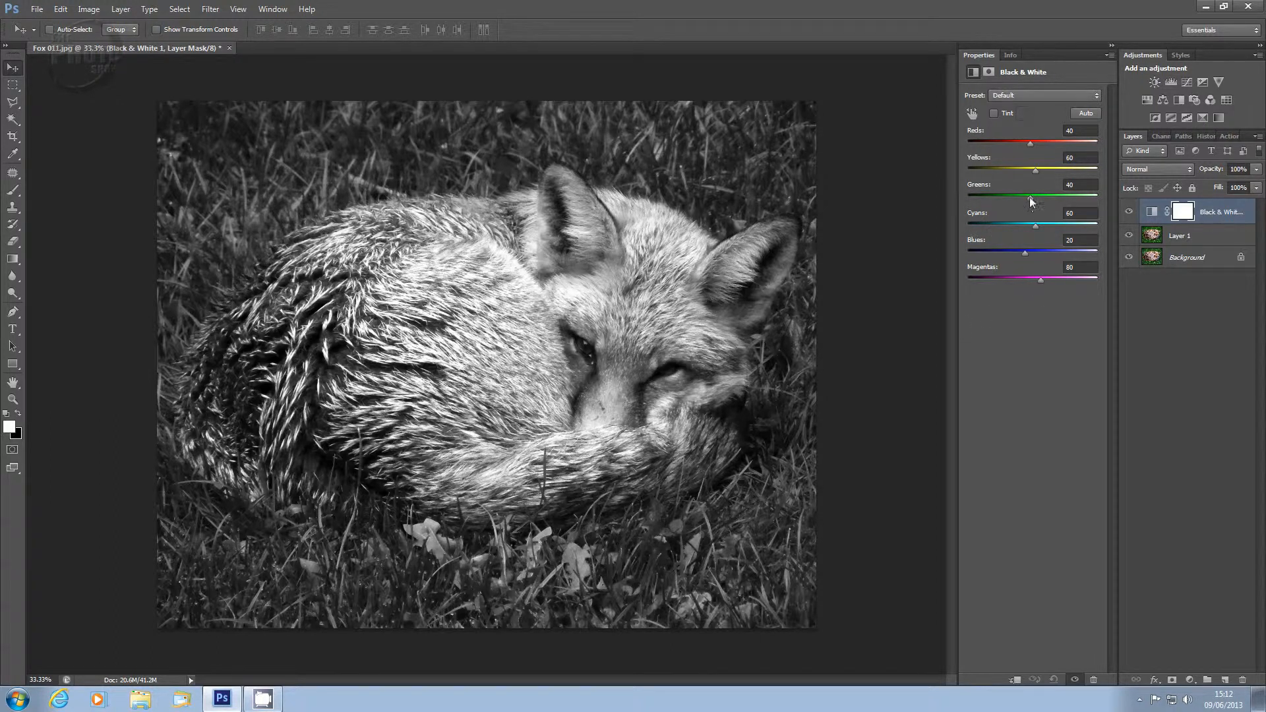
Step: Set the Black & White Reds to 22, Greens to 55 and Blues to 45
left_click_drag(1029, 196, 1037, 197)
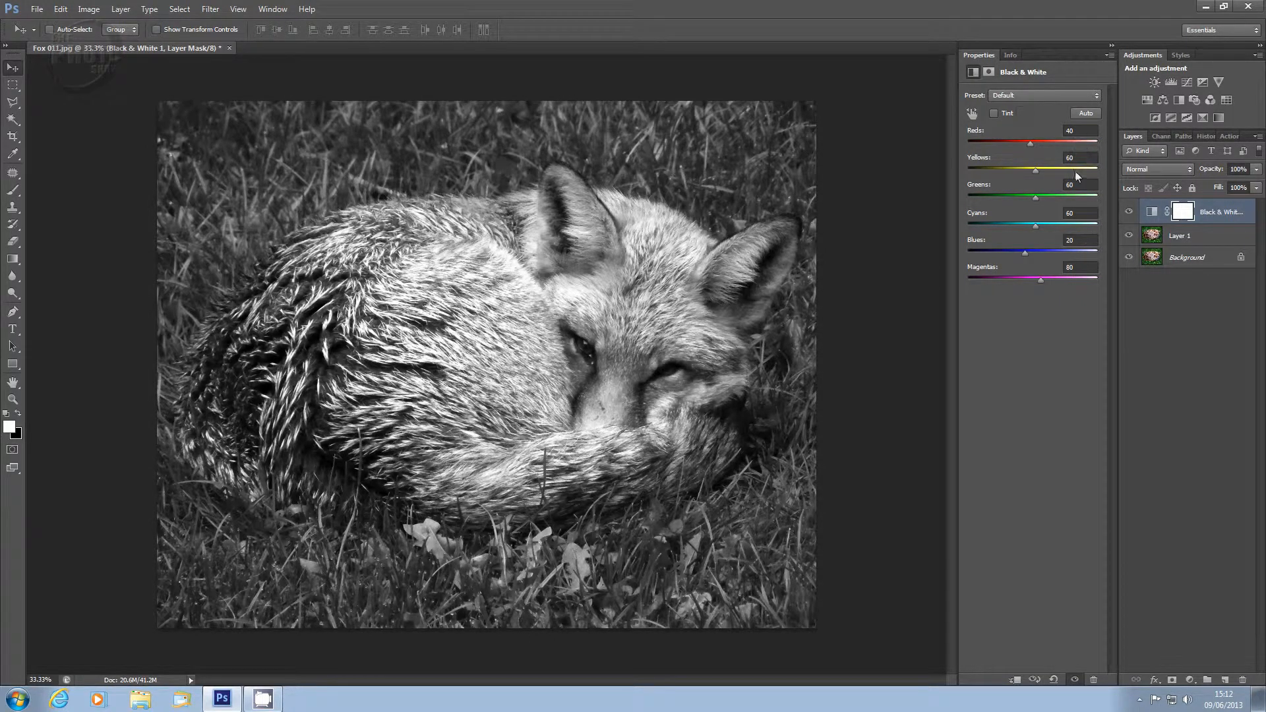
left_click_drag(1037, 197, 1040, 197)
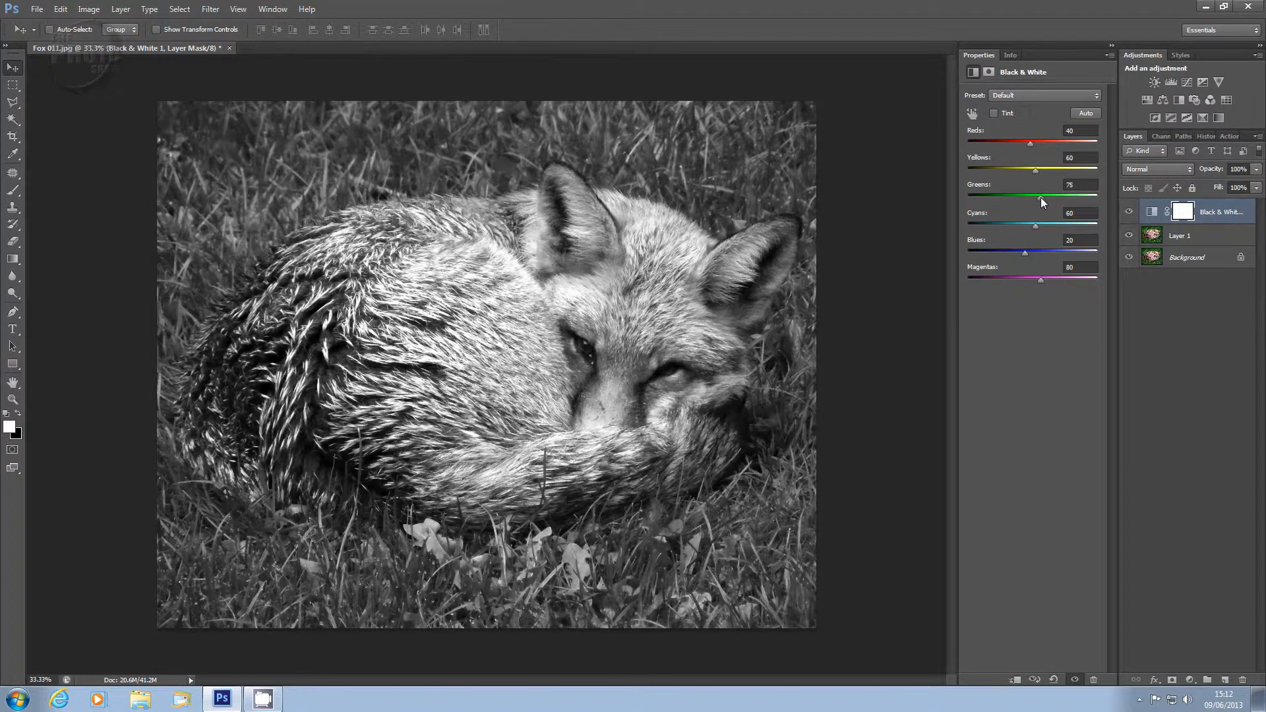
left_click_drag(1038, 196, 1036, 198)
left_click_drag(1029, 141, 1023, 147)
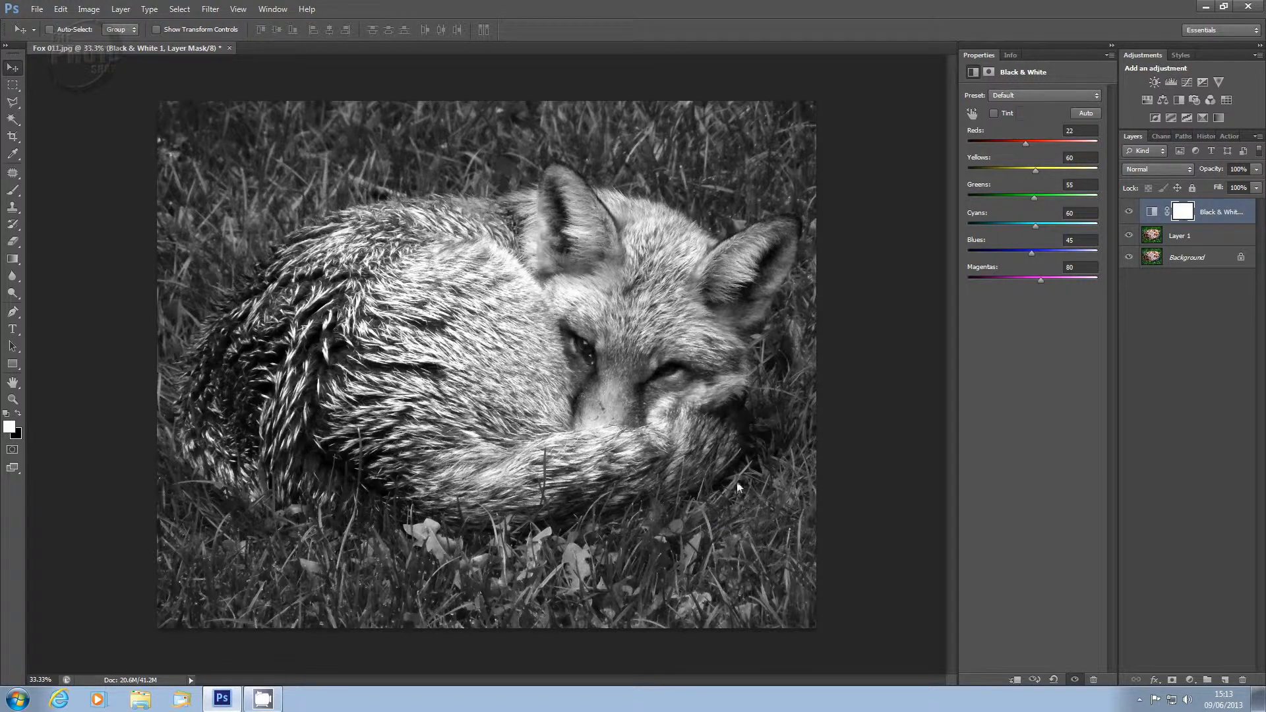
Step: Compare the Black & White result on and off, then delete the adjustment layer
left_click(1129, 212)
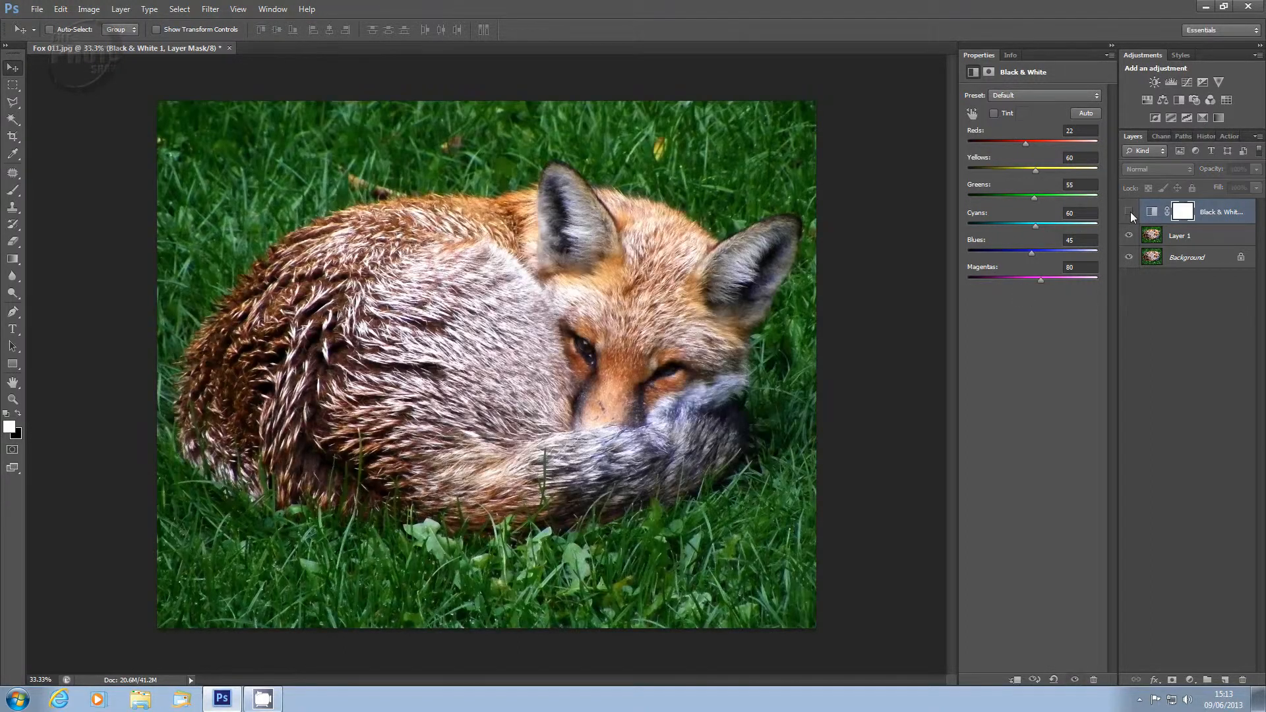
left_click(1128, 212)
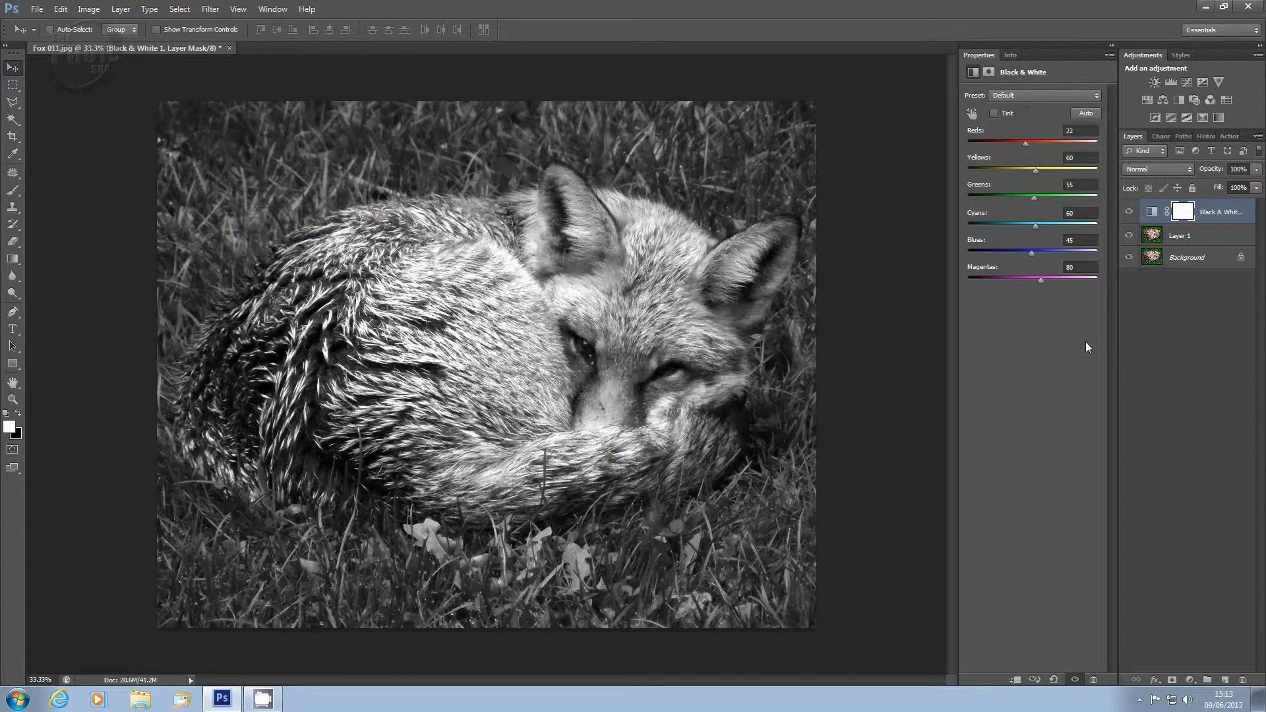
left_click_drag(1228, 213, 1250, 682)
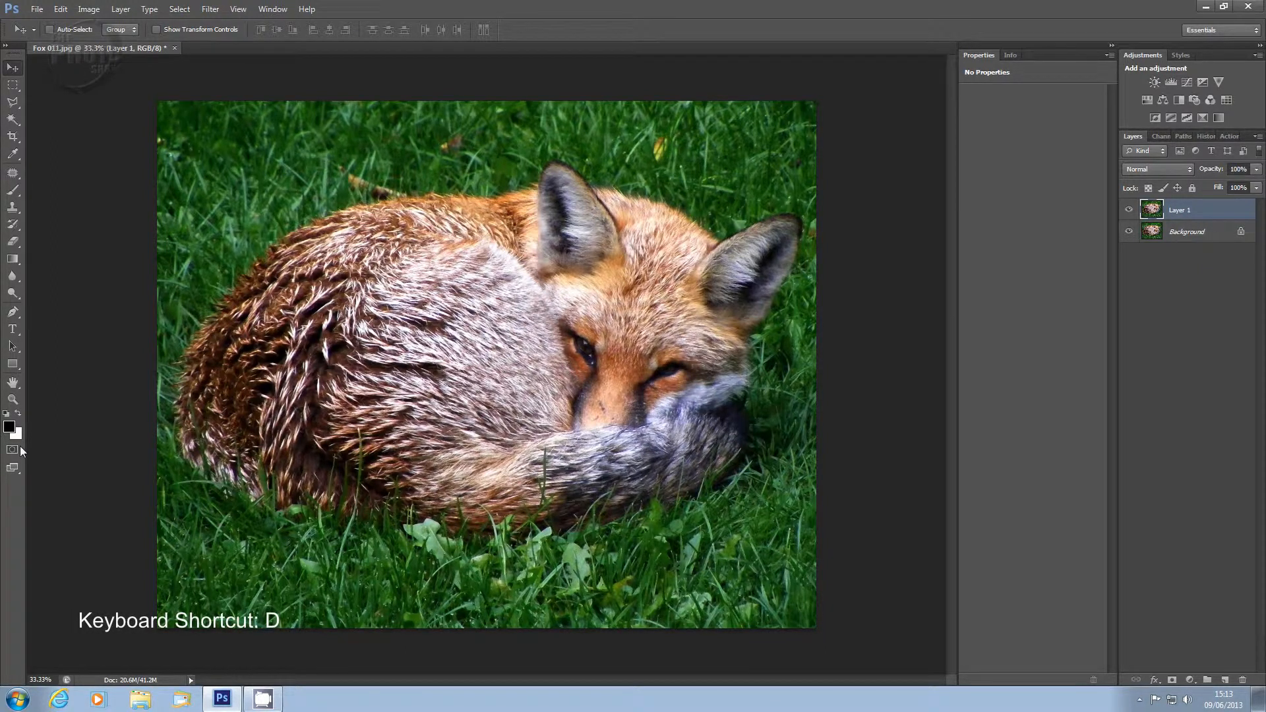
Step: Restore black foreground colour, add a Gradient Map adjustment layer, and toggle it to compare with the original
key("x")
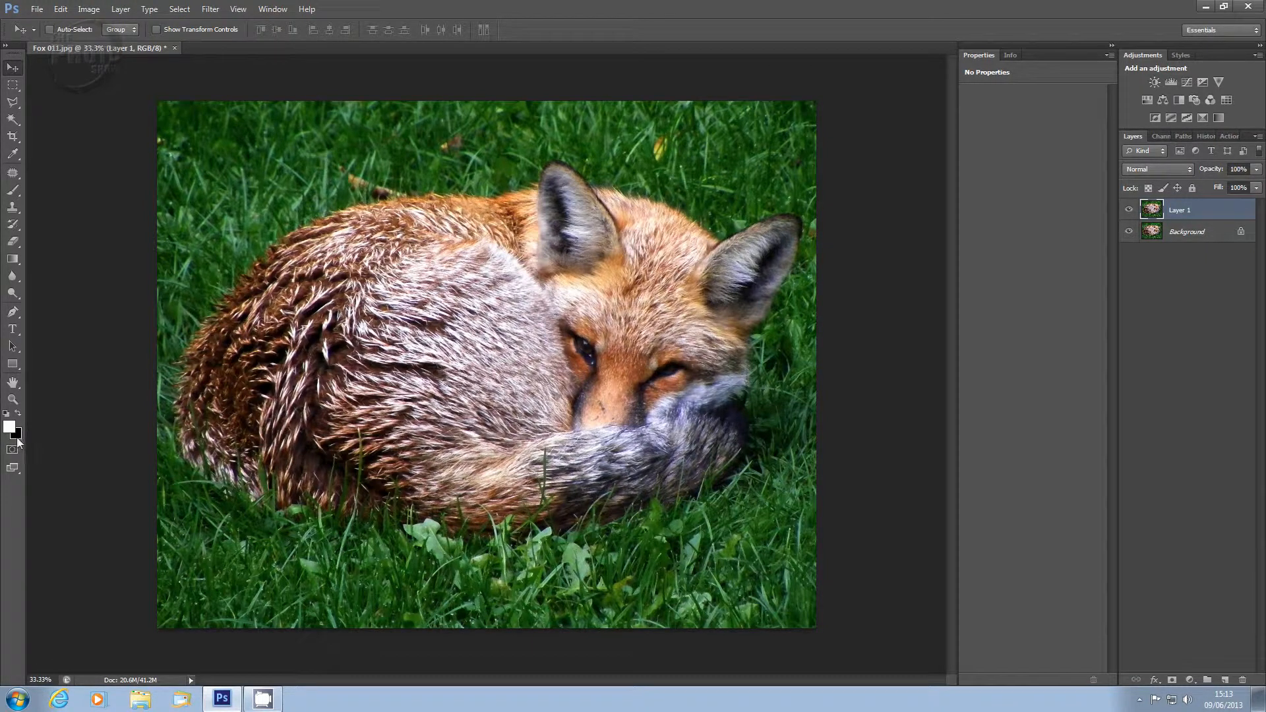
key("x")
left_click(1191, 681)
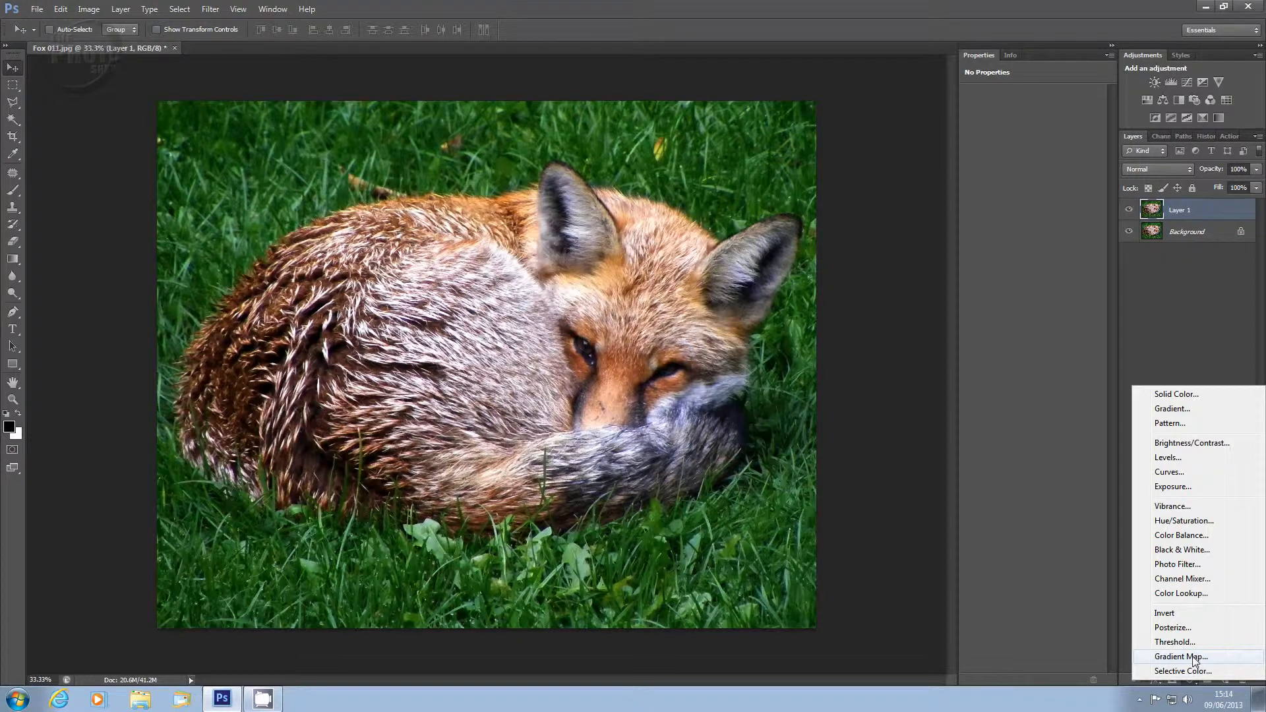
left_click(1185, 658)
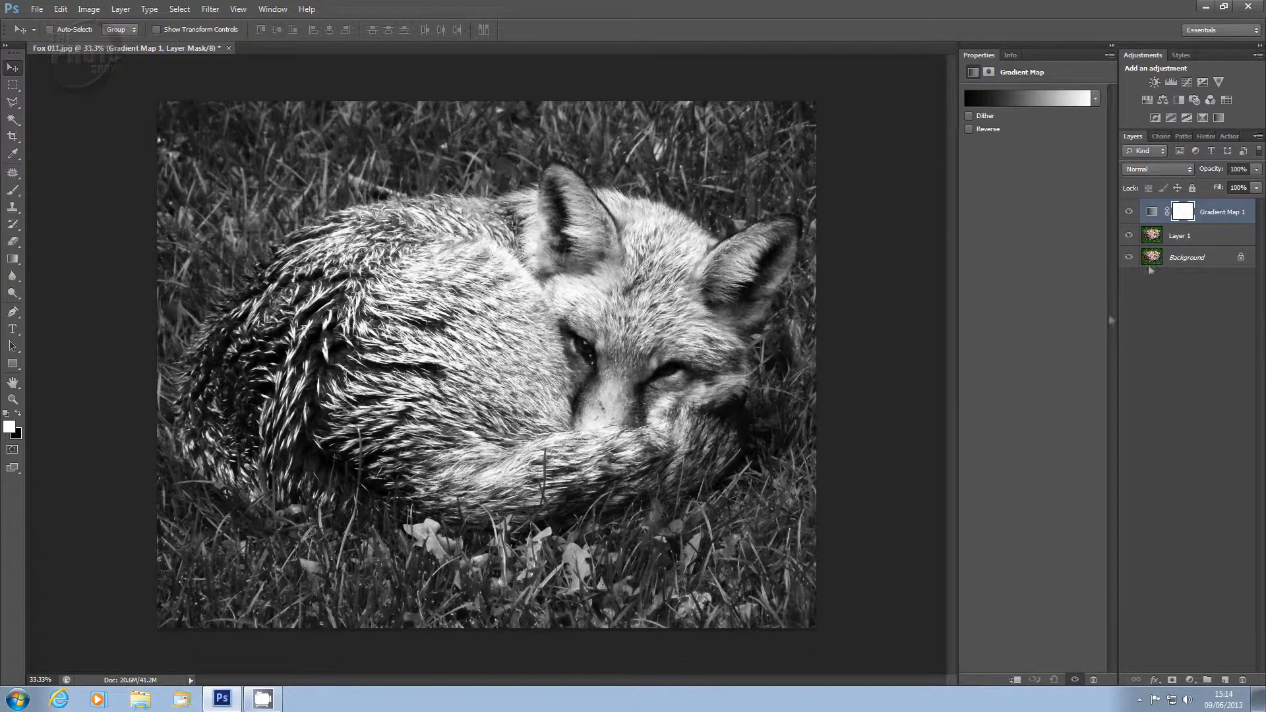
left_click(1129, 212)
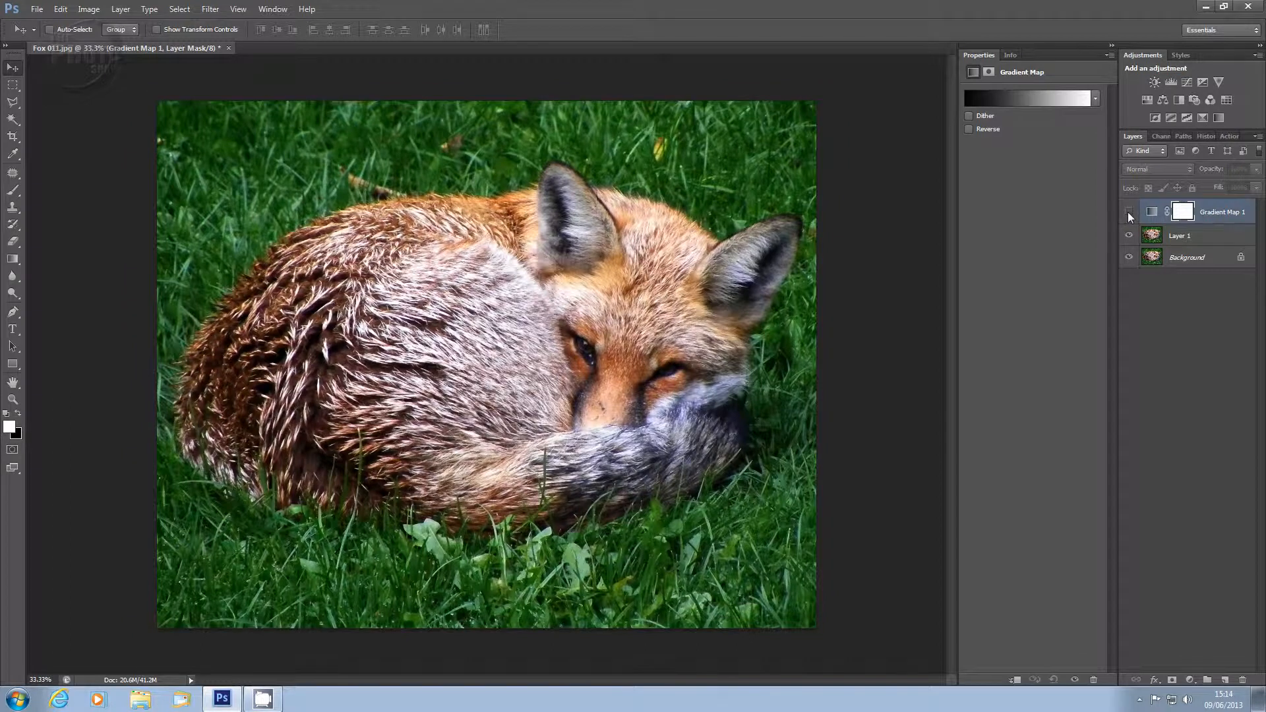
left_click(1129, 212)
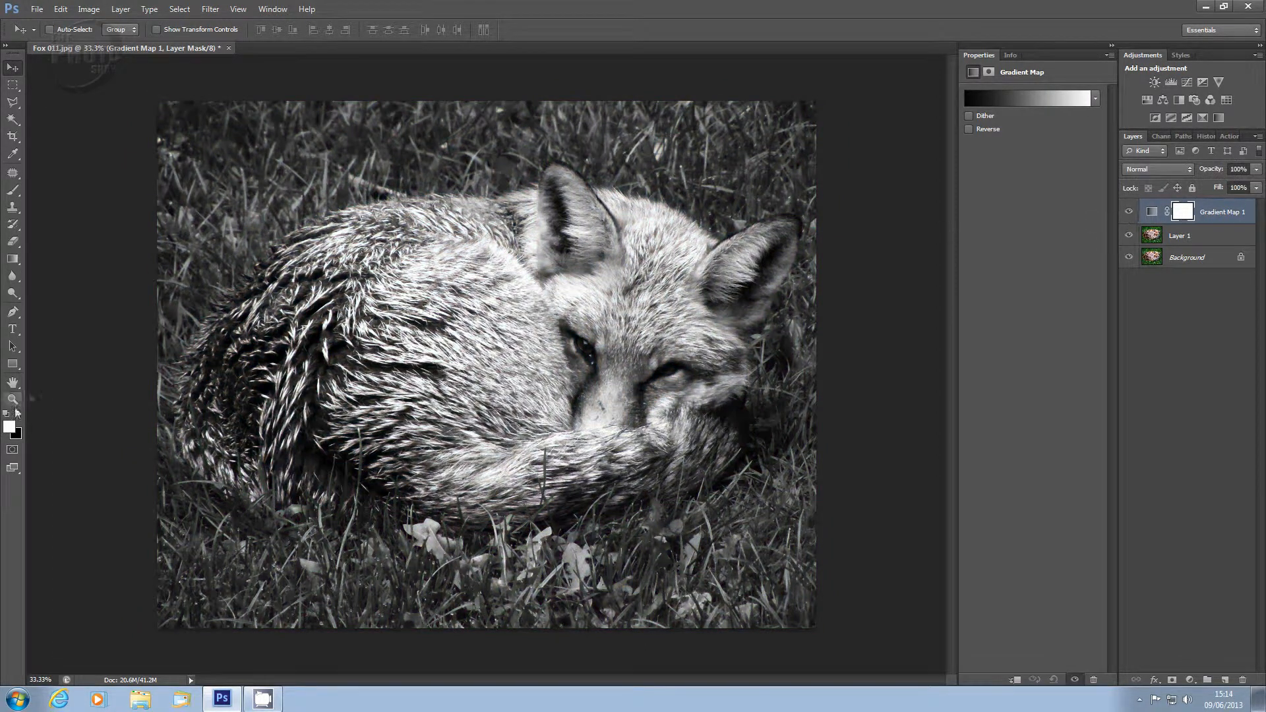